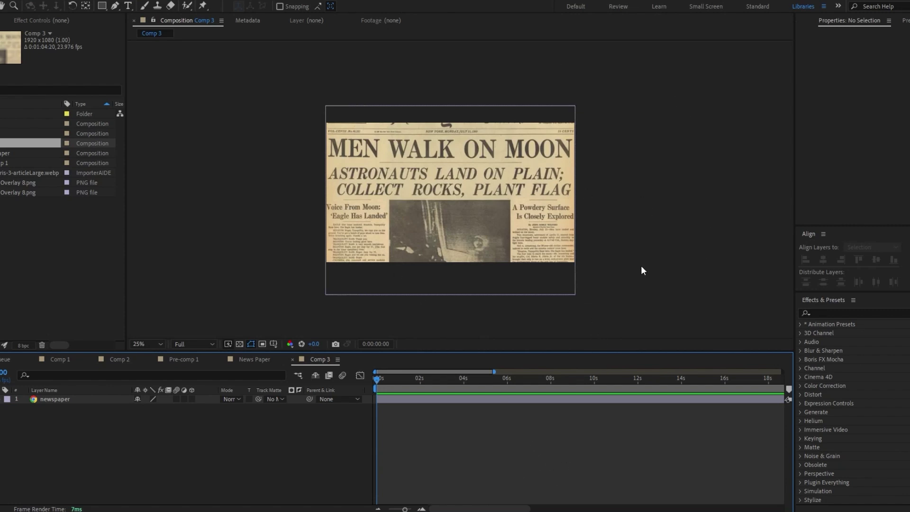
Zoom the Comp 3 viewer from 25% to 50% and pick the Pen tool
key(period)
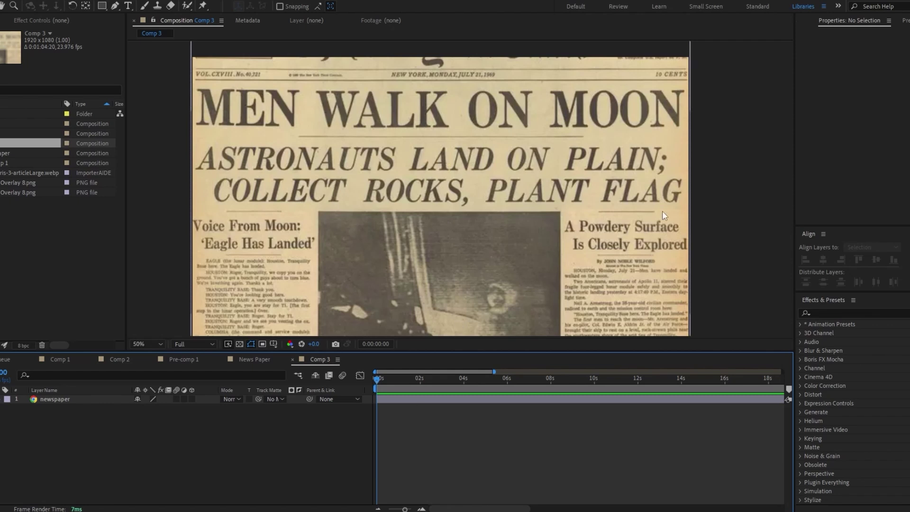
click(113, 7)
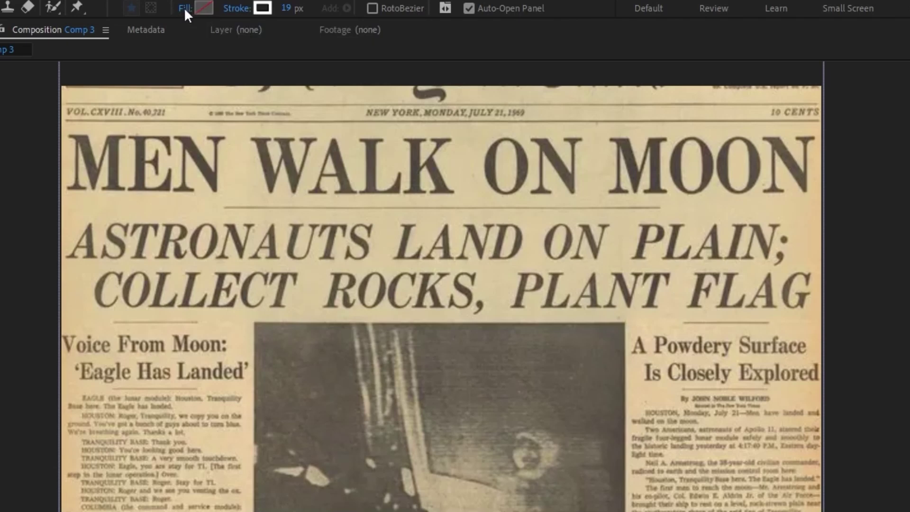
Set the fill for new Pen tool shapes to None
click(184, 8)
click(382, 211)
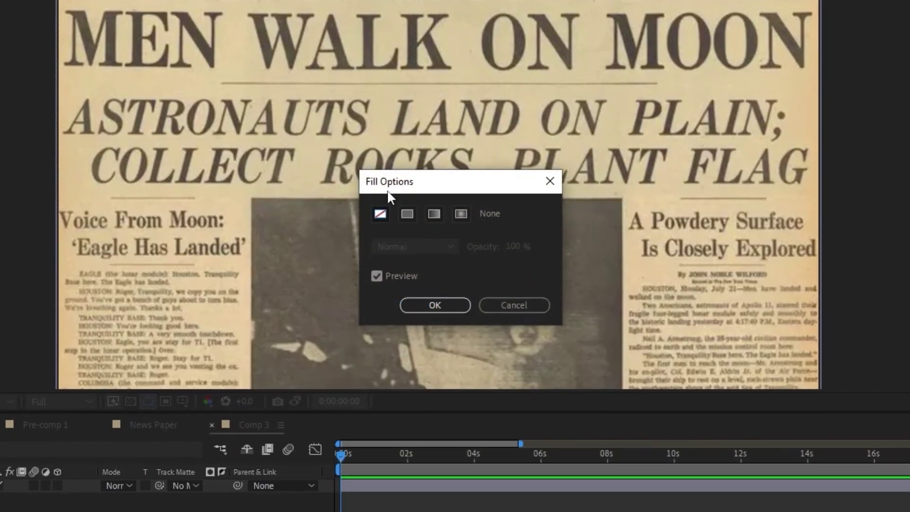
click(436, 305)
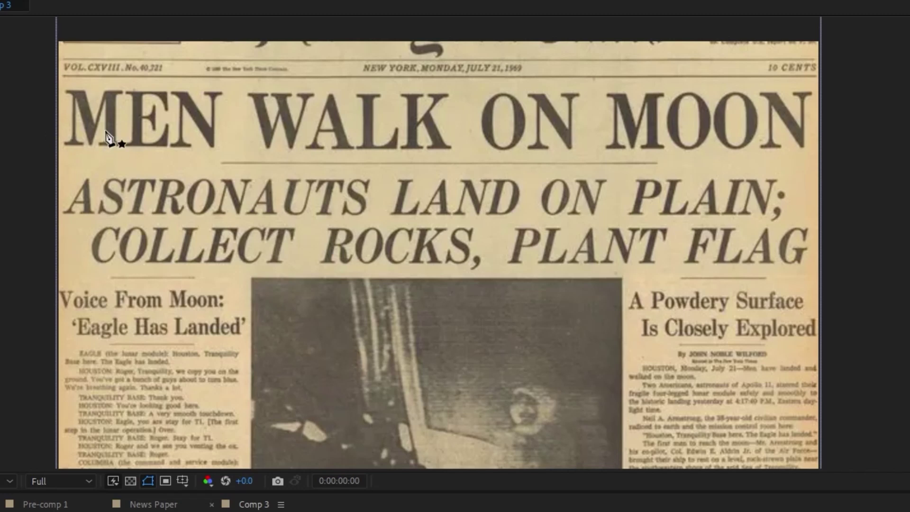
Draw a three-point path straight across the MEN WALK ON MOON headline
click(55, 115)
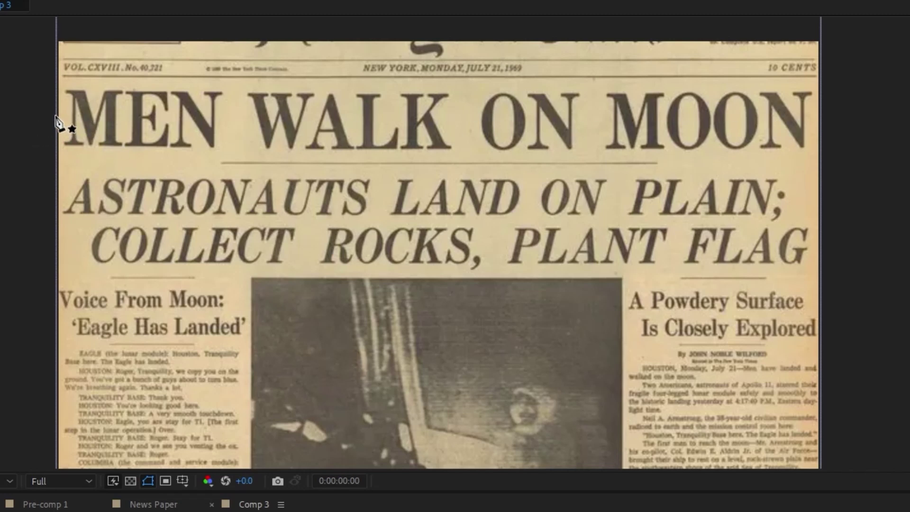
click(233, 123)
click(464, 121)
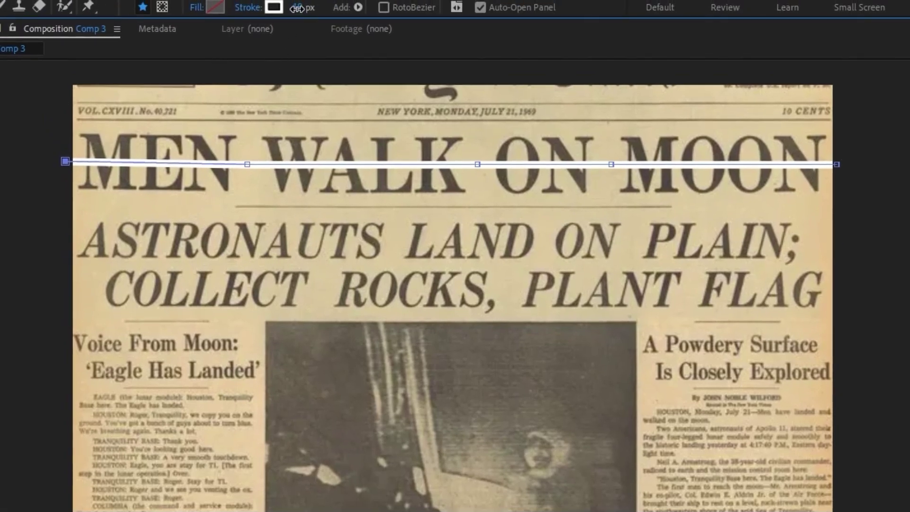
Give the path a 168 px stroke in bright yellow F6F90E
drag(304, 12, 420, 11)
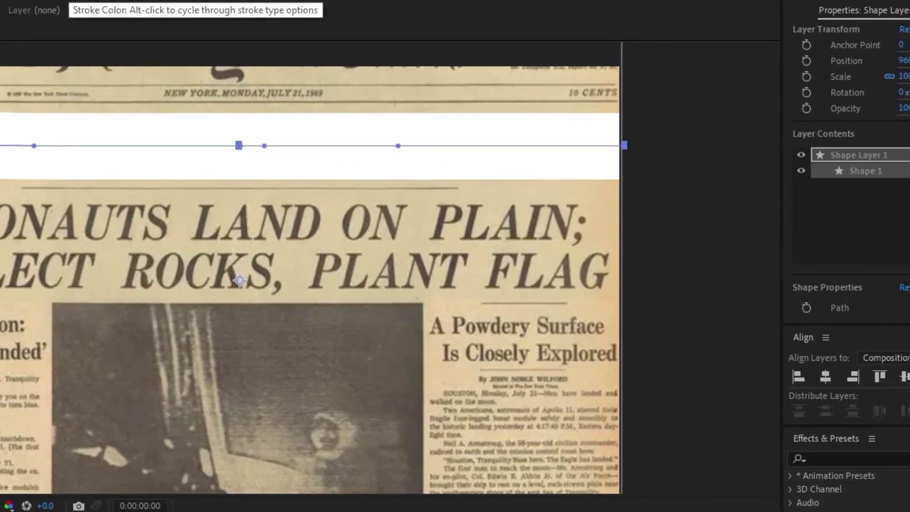
click(282, 6)
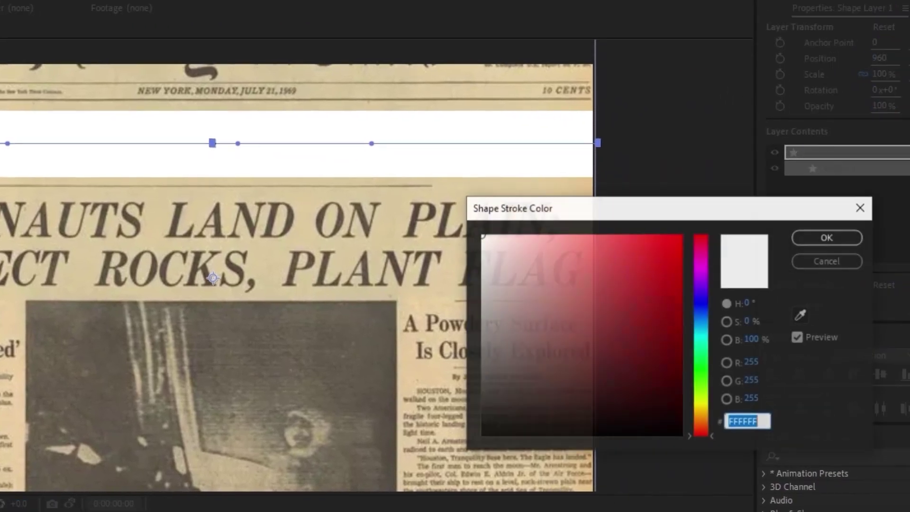
click(702, 403)
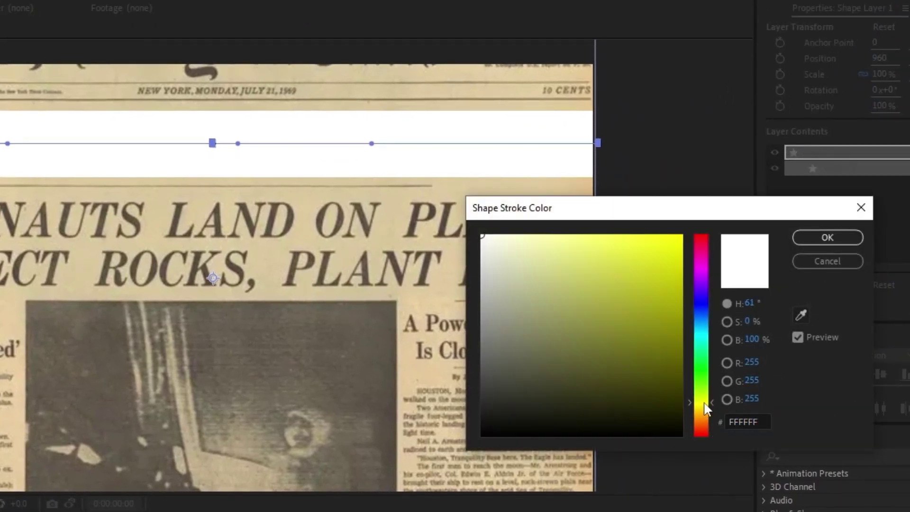
drag(659, 301, 670, 239)
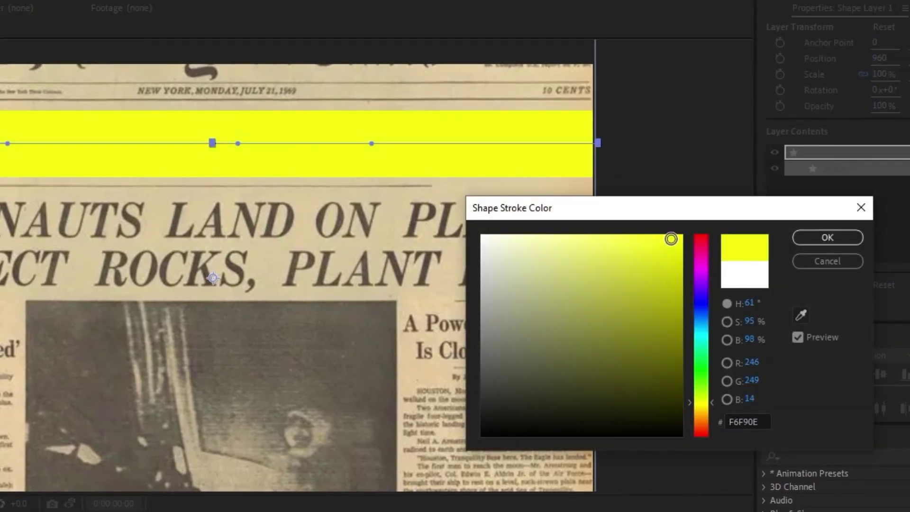
click(833, 243)
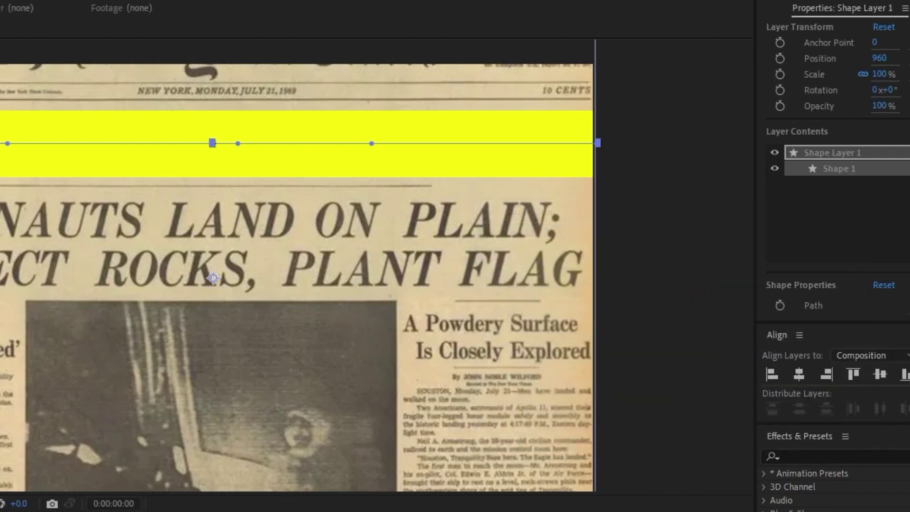
Add Trim Paths to Shape Layer 1's Contents
key(F2)
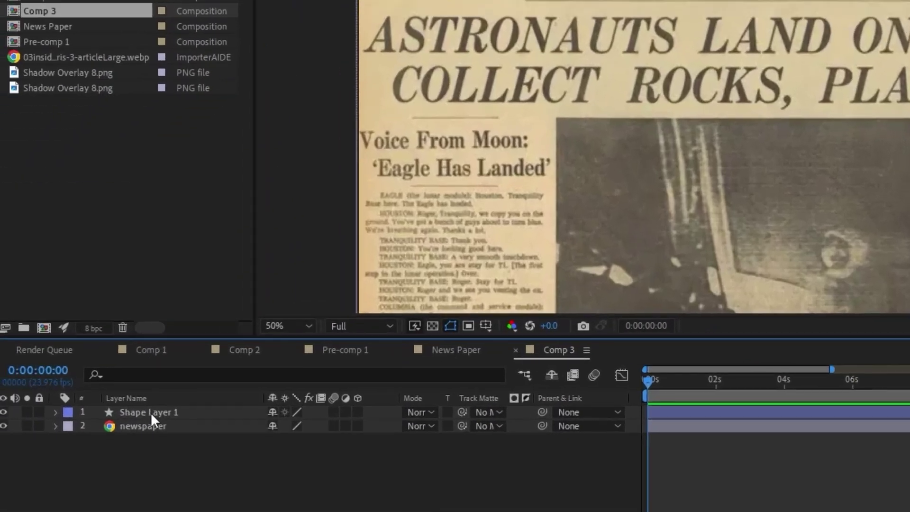
click(56, 400)
click(55, 412)
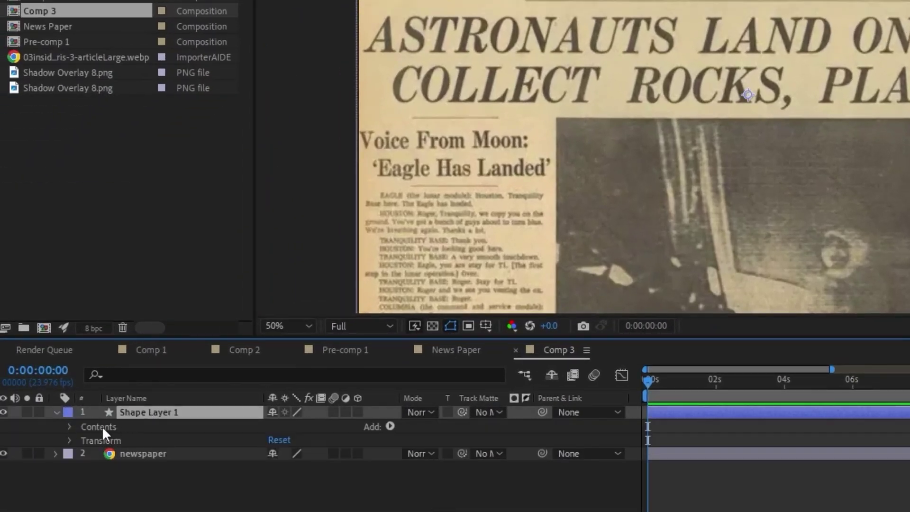
click(114, 426)
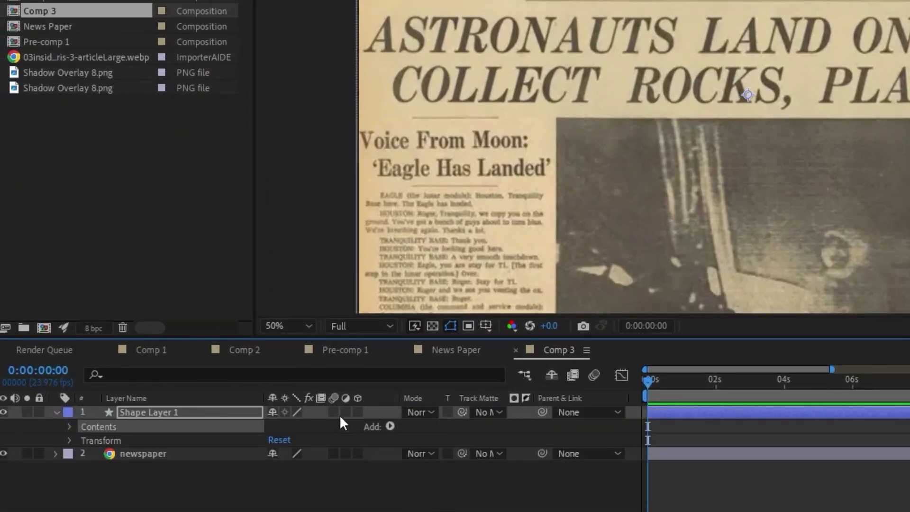
click(390, 426)
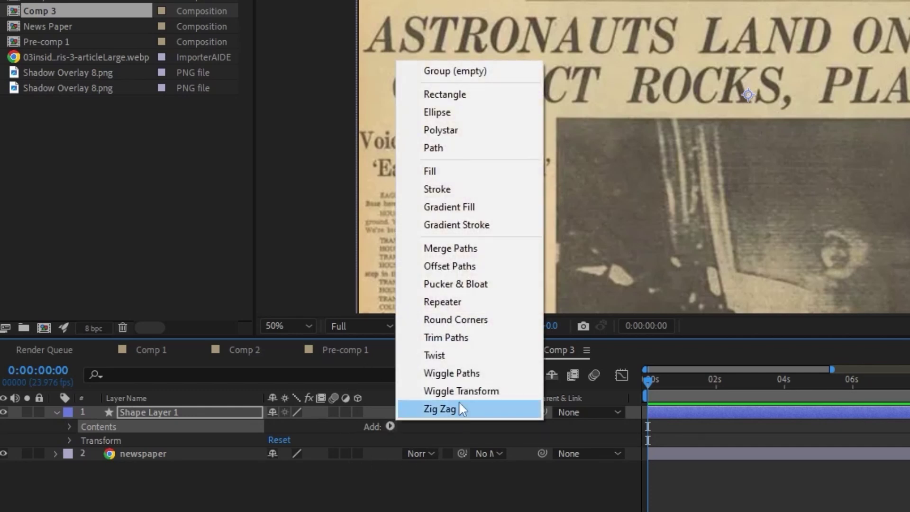
click(445, 337)
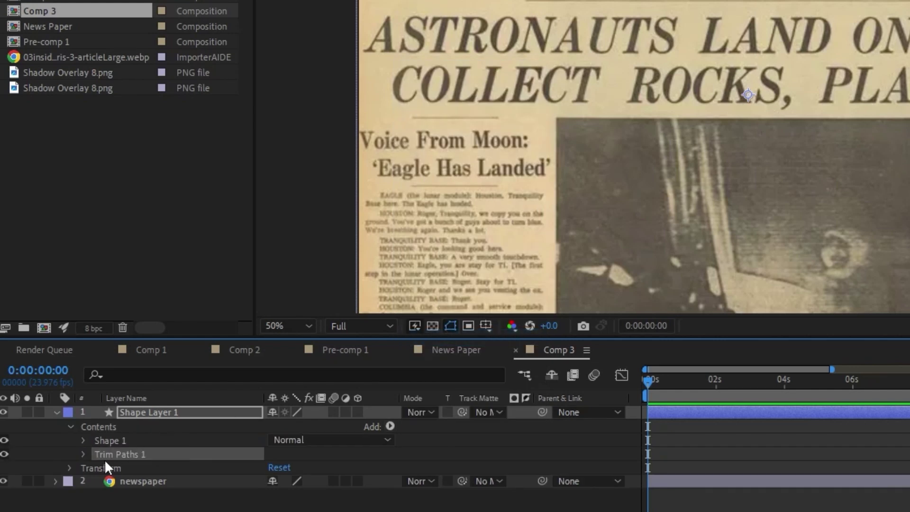
Expand Trim Paths 1 and set its End to 0%
click(83, 454)
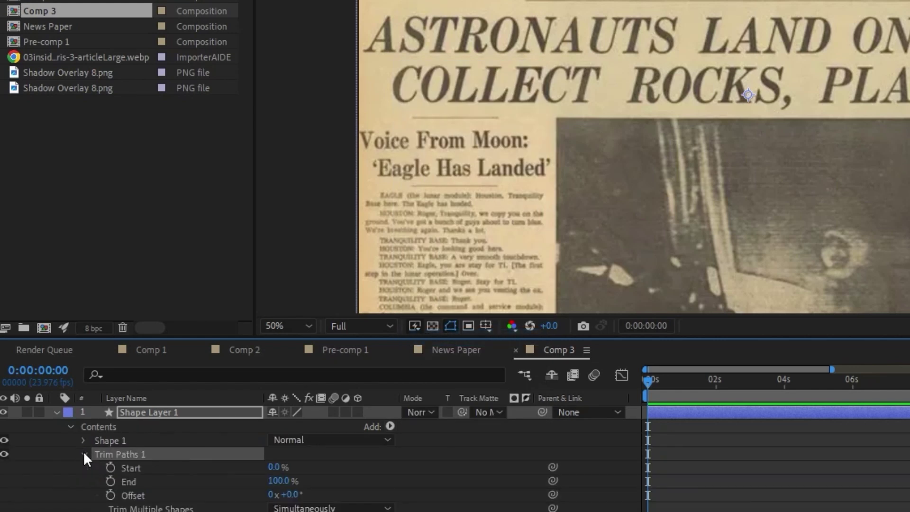
click(137, 482)
click(134, 468)
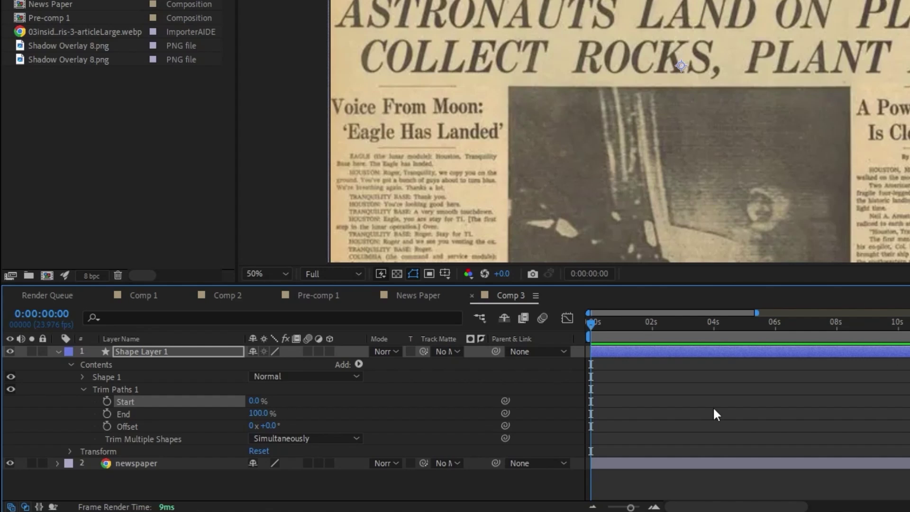
drag(256, 418, 114, 420)
Keyframe Trim Paths End from 0% at the start to 100% at 0:00:00:21, then preview
click(107, 414)
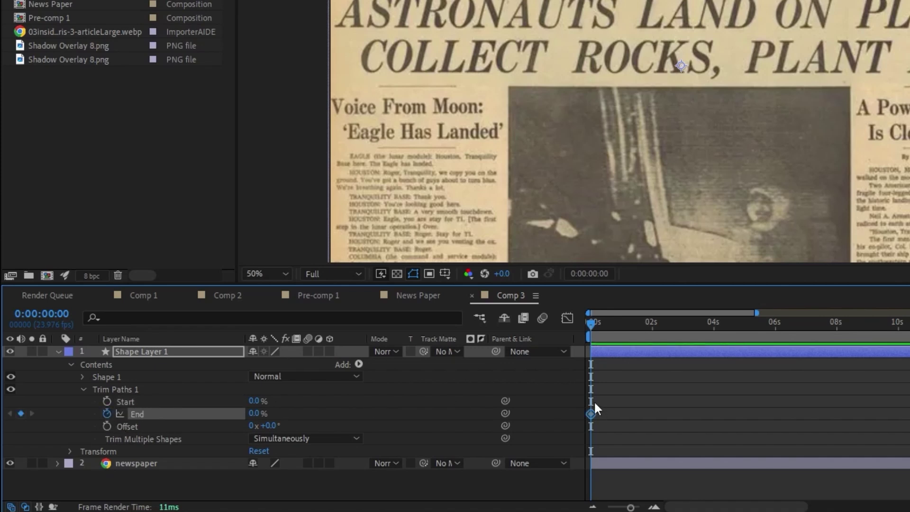
mouse_move(616, 323)
mouse_down()
mouse_move(635, 323)
mouse_move(619, 328)
mouse_up()
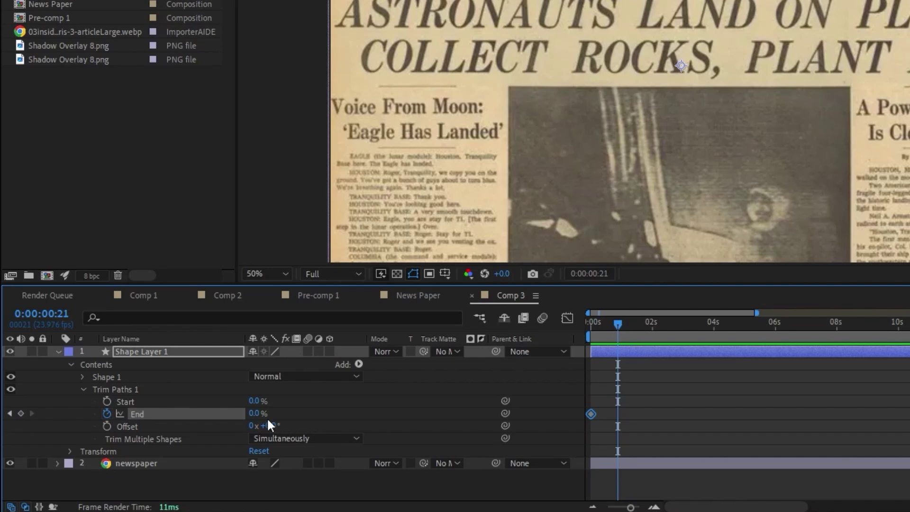
drag(258, 413, 446, 418)
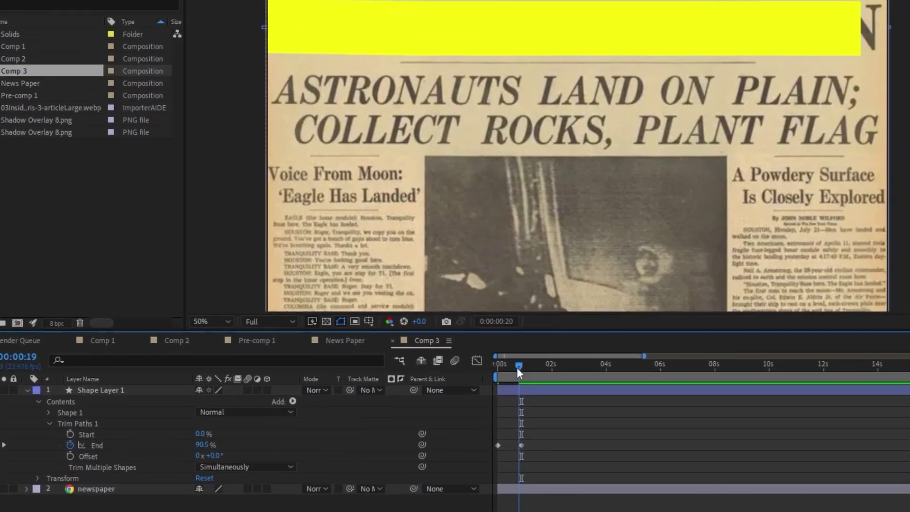
drag(618, 323, 575, 340)
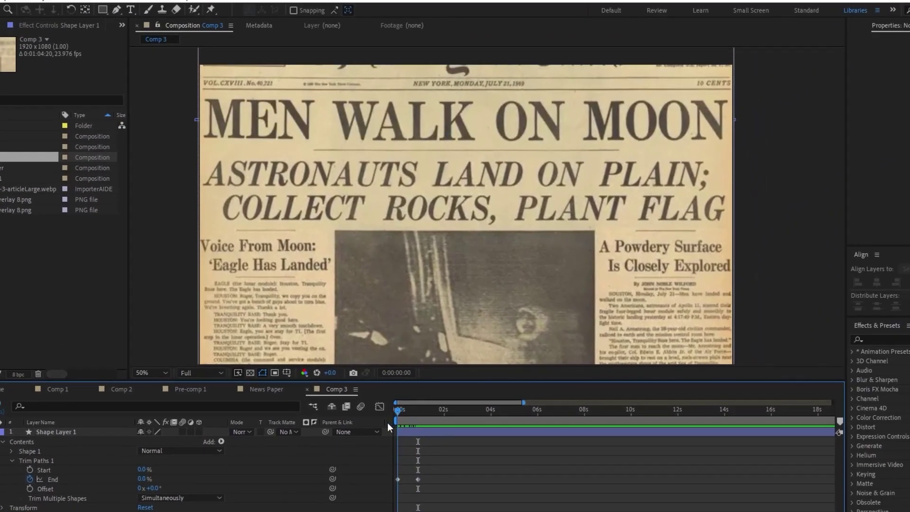
key(space)
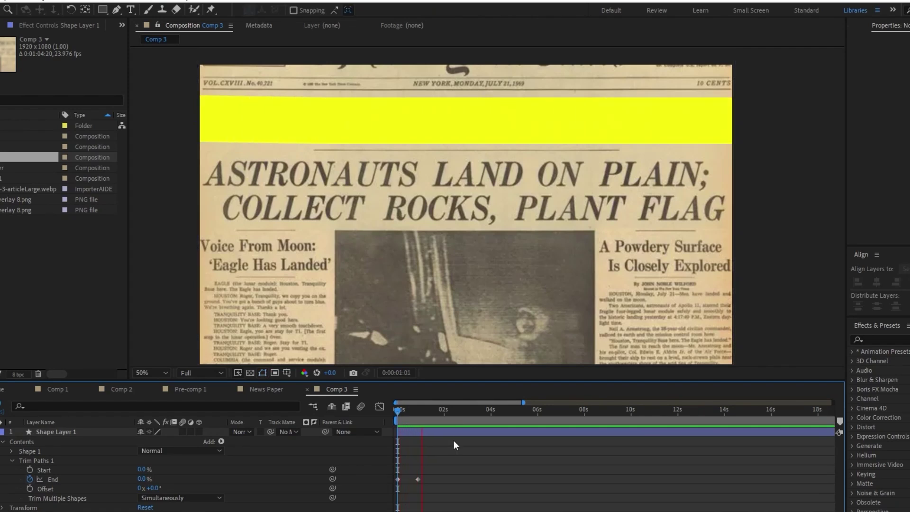
key(space)
Nudge the 100% End keyframe earlier to about 0:00:00:15, replaying the wipe to check timing
drag(420, 479, 408, 479)
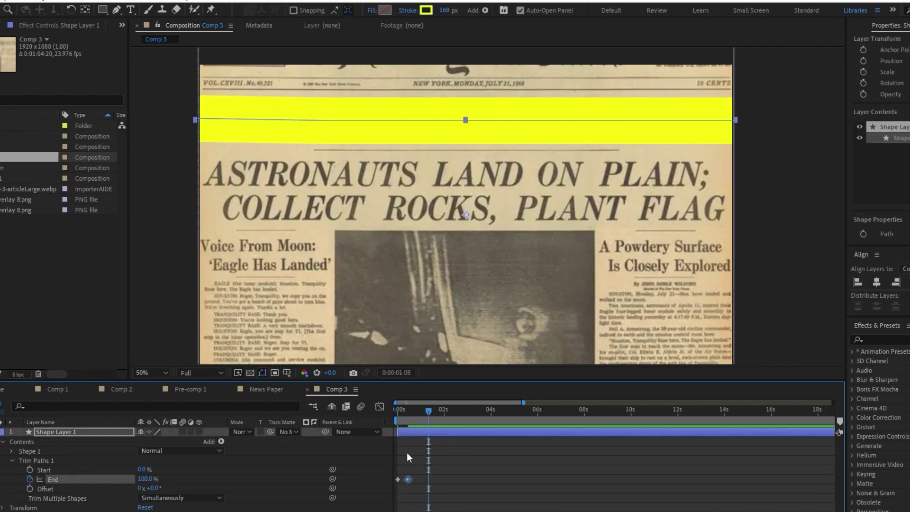
key(space)
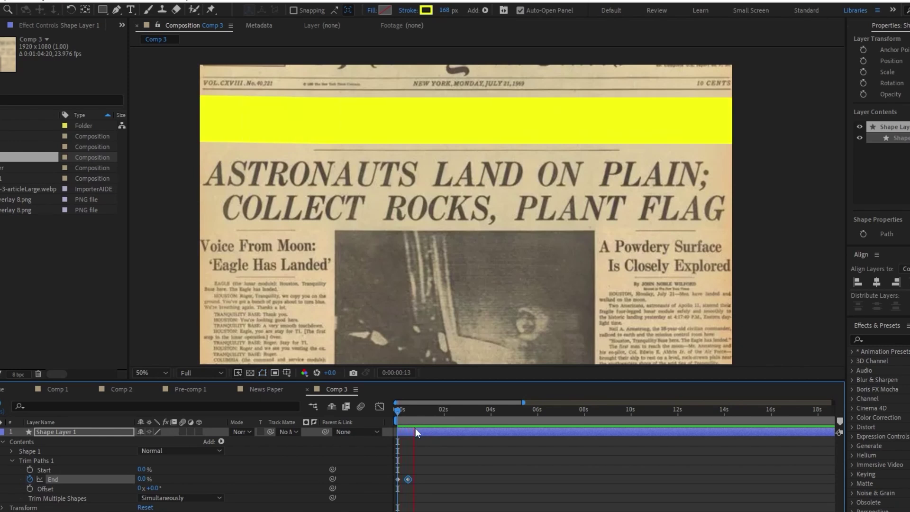
click(445, 485)
drag(408, 479, 404, 479)
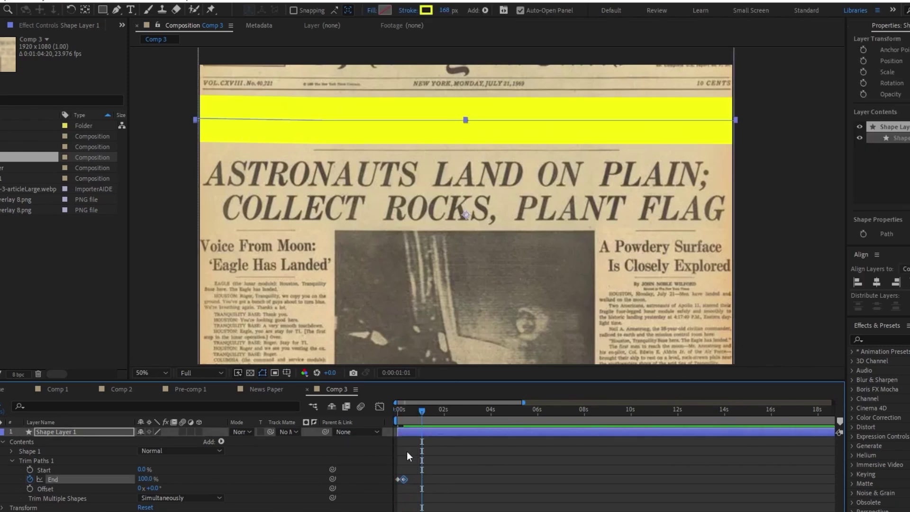
key(space)
key(space)
key(space)
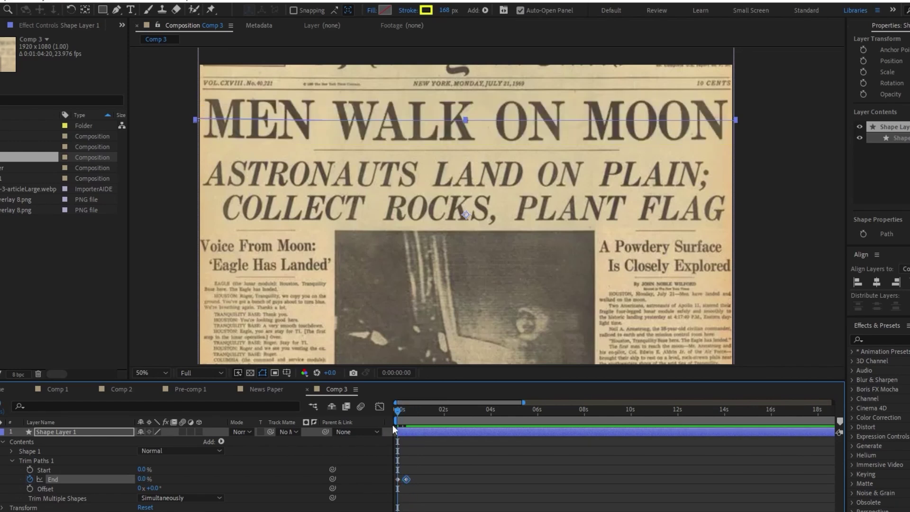
key(space)
click(446, 470)
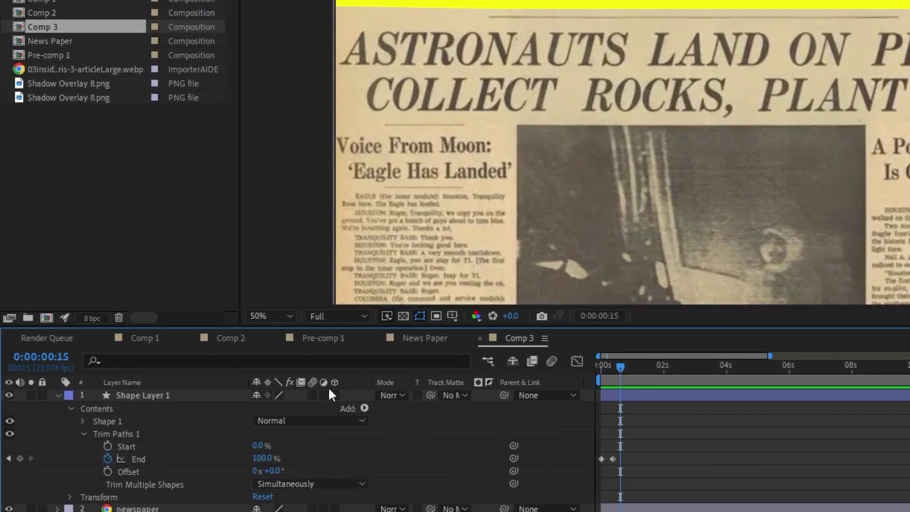
Rename Shape Layer 1 to 'Highlight'
click(56, 394)
right_click(158, 394)
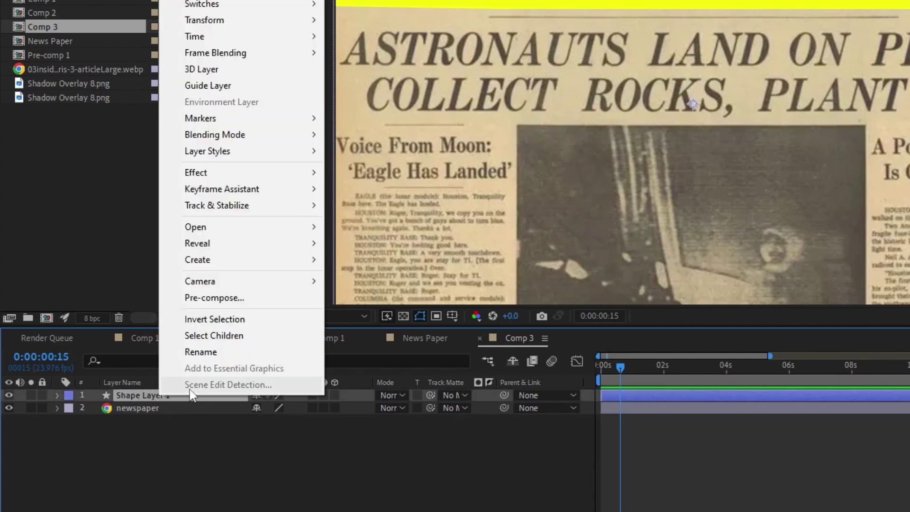
click(194, 351)
text(Highlight)
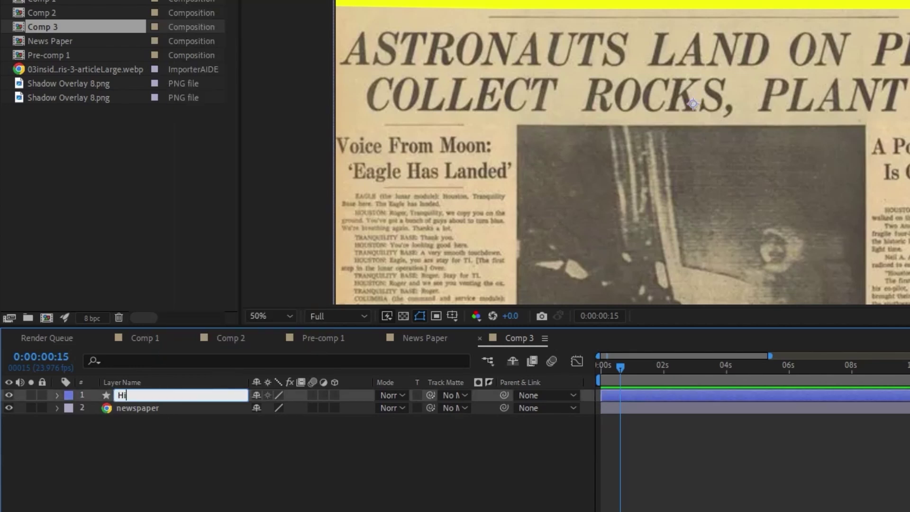
key(Return)
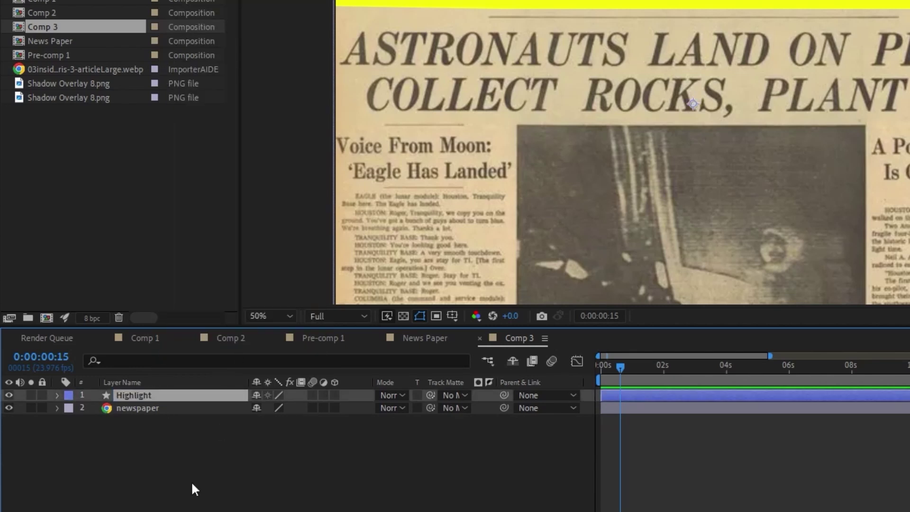
Set the Highlight layer's blend mode to Multiply
click(387, 395)
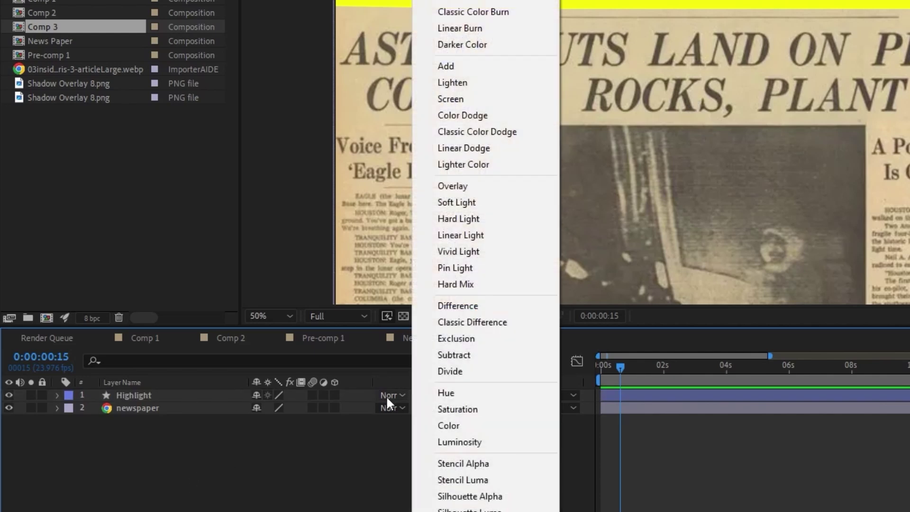
click(374, 417)
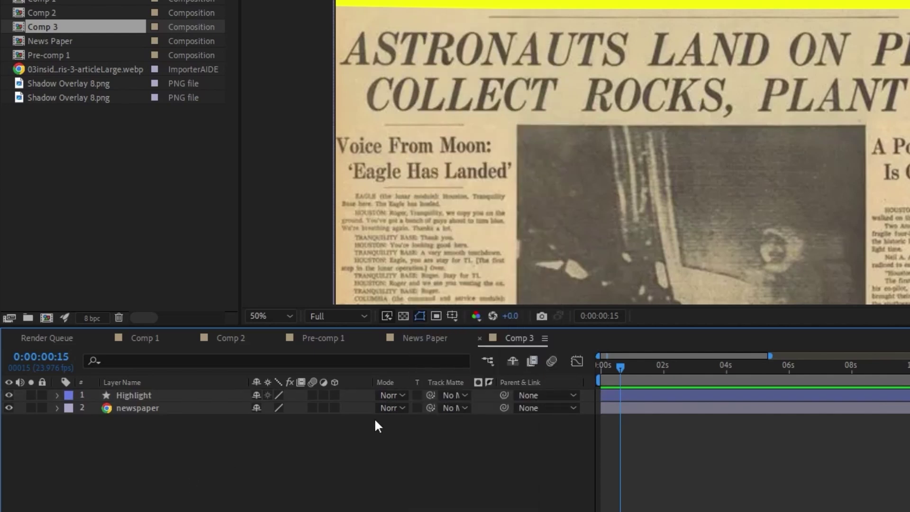
click(401, 394)
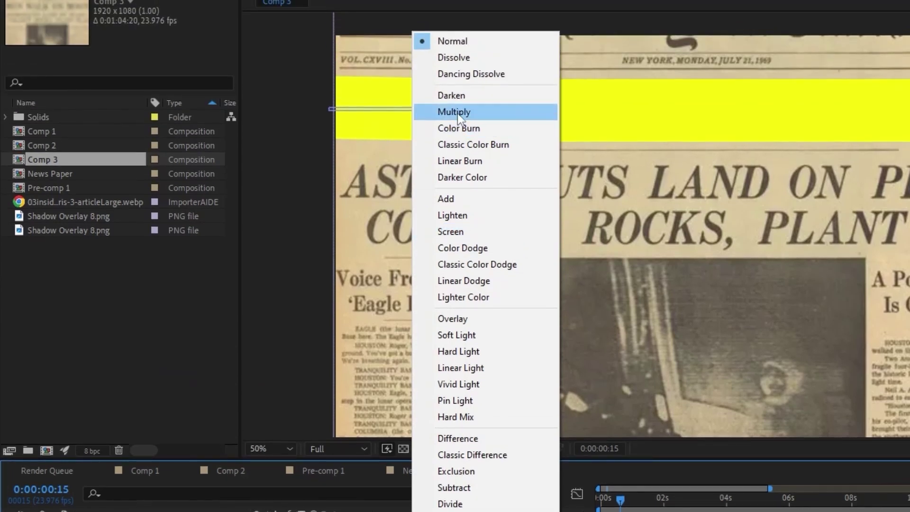
click(456, 113)
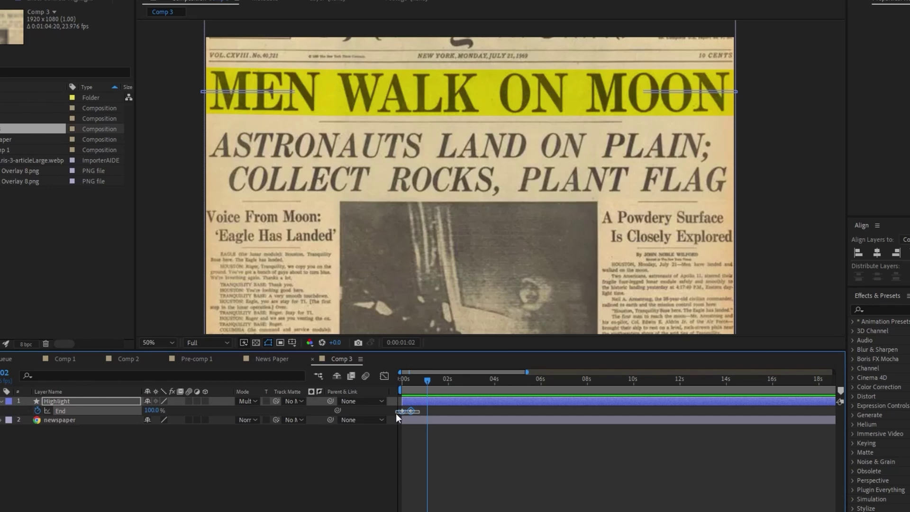
Apply Easy Ease to both End keyframes and move the second keyframe later
drag(397, 413, 393, 408)
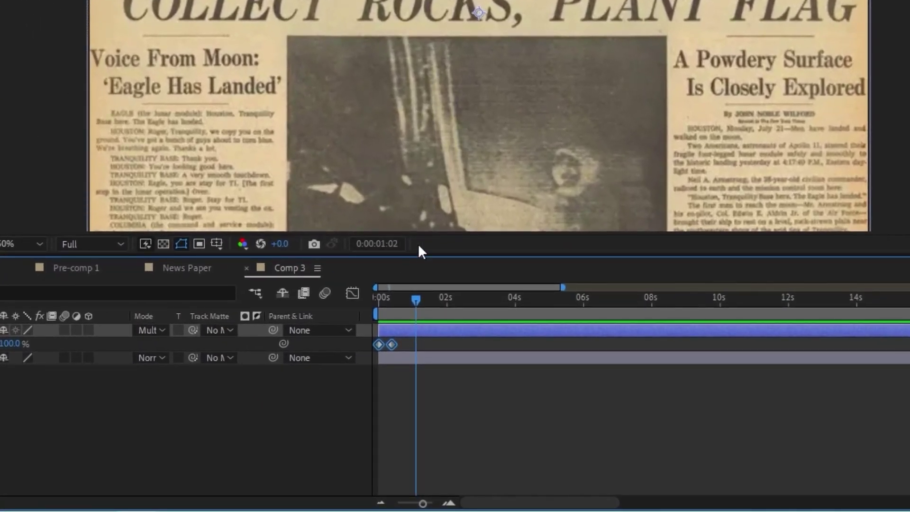
right_click(391, 345)
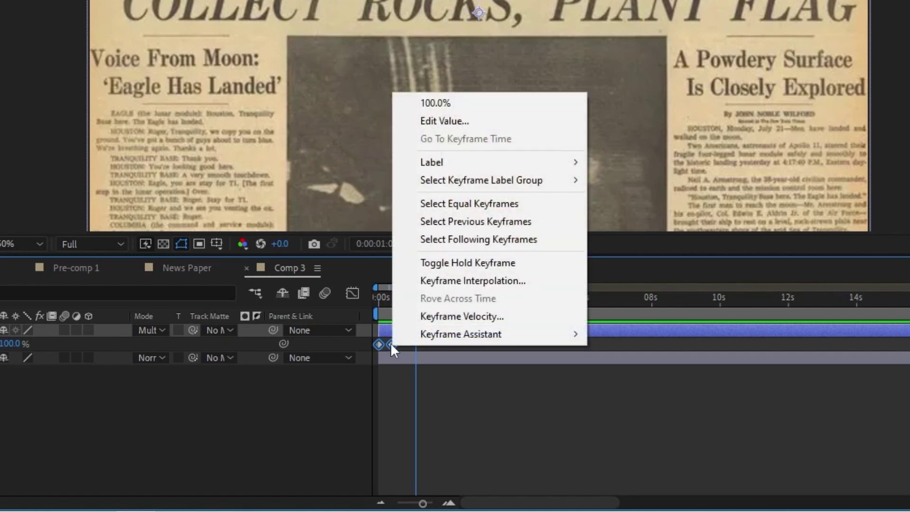
mouse_move(434, 334)
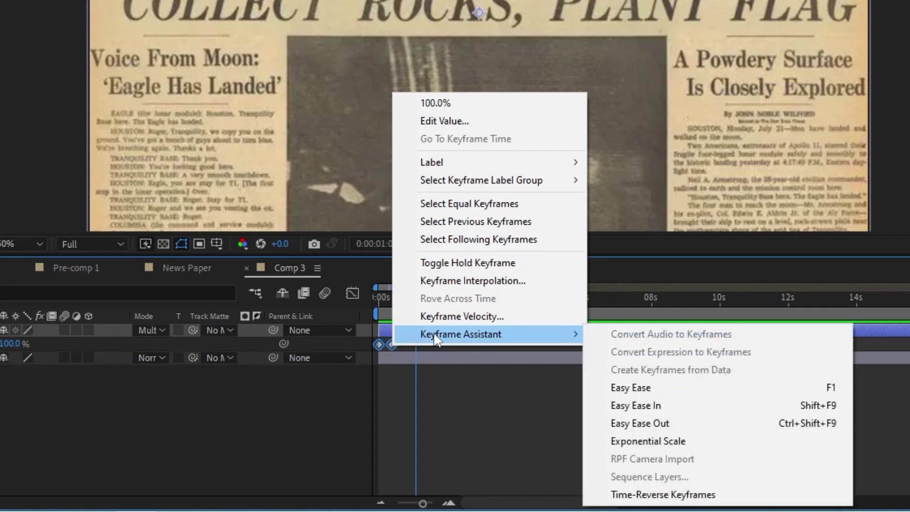
click(664, 381)
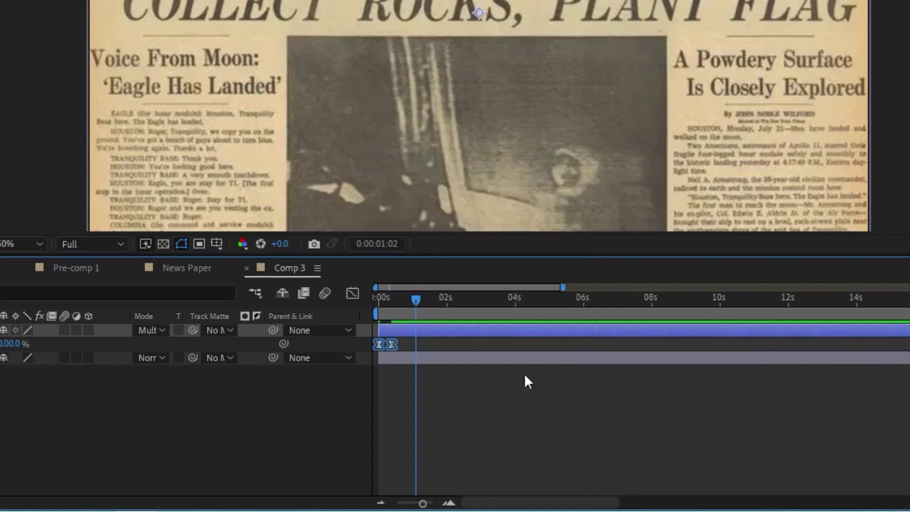
click(466, 402)
mouse_move(423, 505)
mouse_down()
mouse_move(412, 503)
mouse_move(428, 503)
mouse_up()
drag(407, 344, 429, 344)
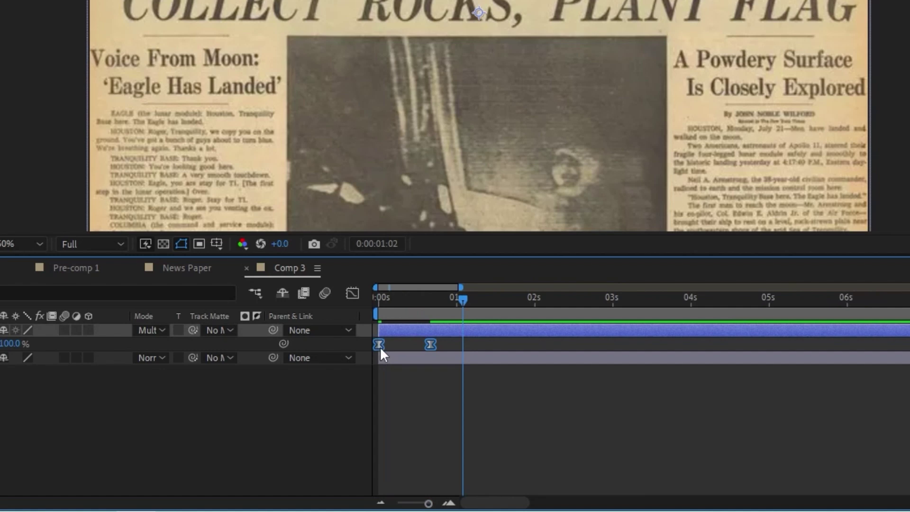
In the speed graph, stretch both keyframes' influence handles into a sharp mid-wipe spike
click(356, 293)
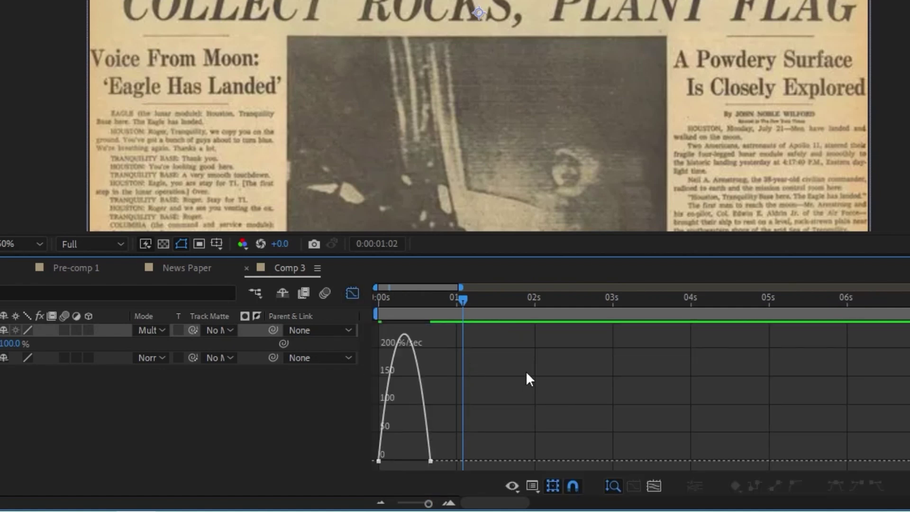
right_click(522, 371)
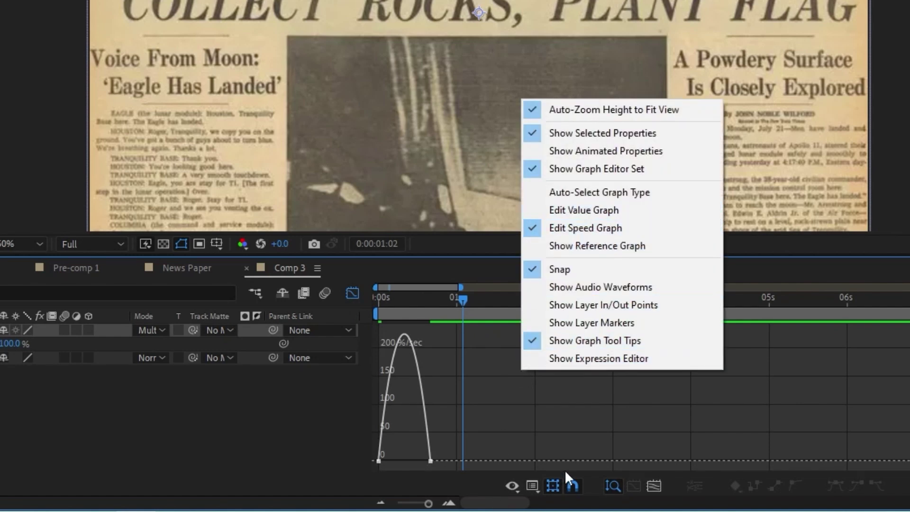
click(522, 442)
click(658, 485)
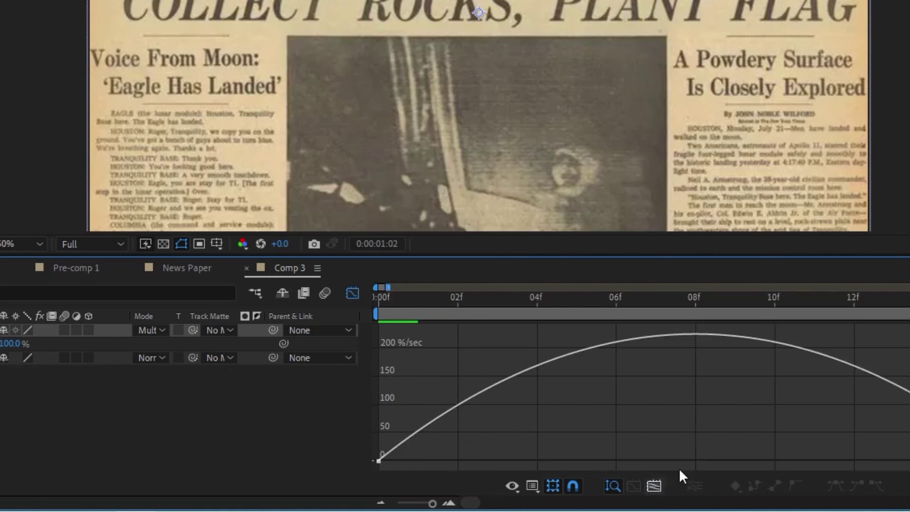
click(848, 371)
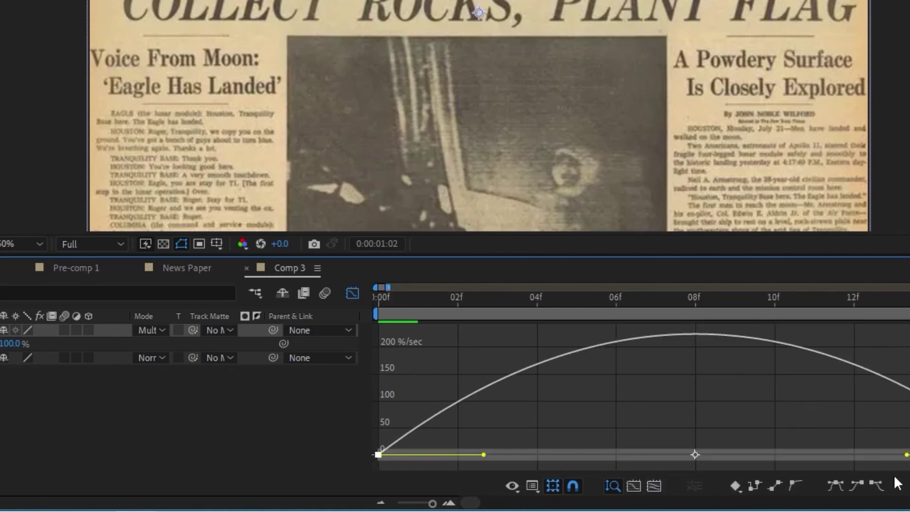
drag(905, 458, 706, 454)
drag(484, 458, 686, 456)
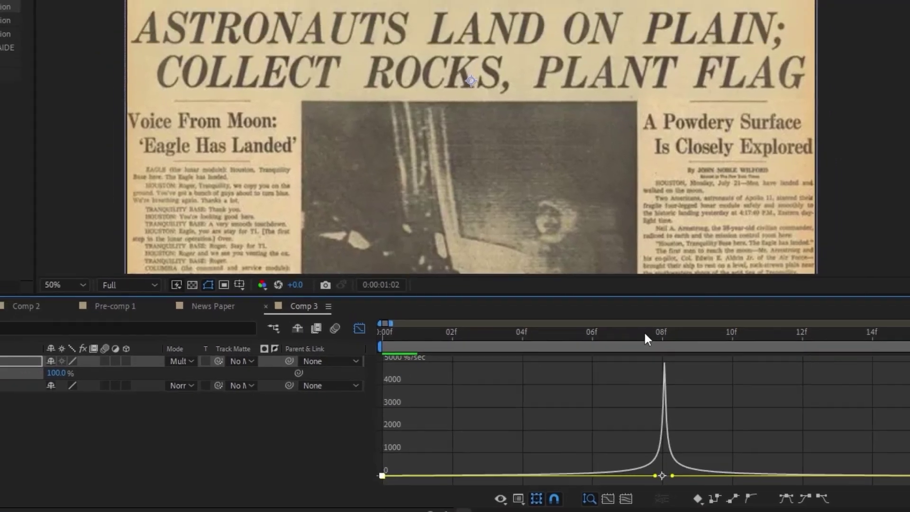
Preview the eased wipe and shift the second End keyframe slightly later
drag(695, 312, 467, 321)
drag(454, 393, 395, 391)
key(space)
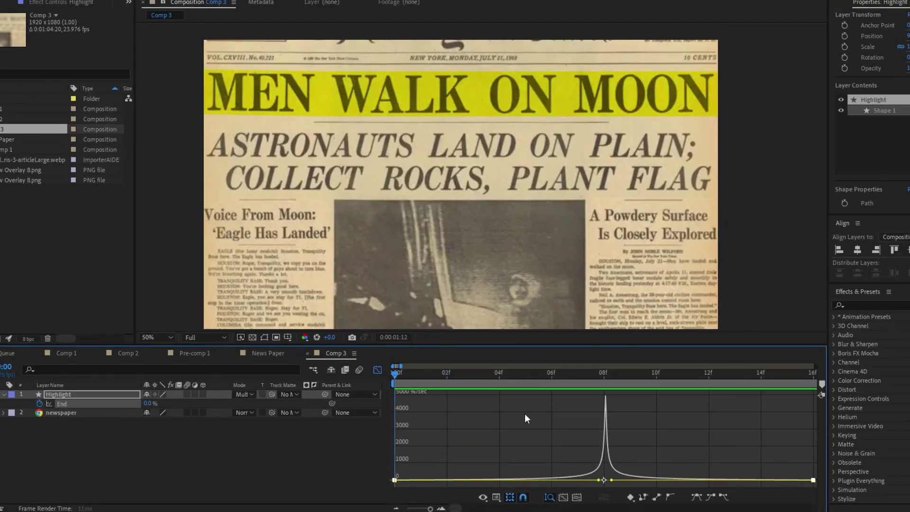
key(space)
drag(429, 508, 420, 509)
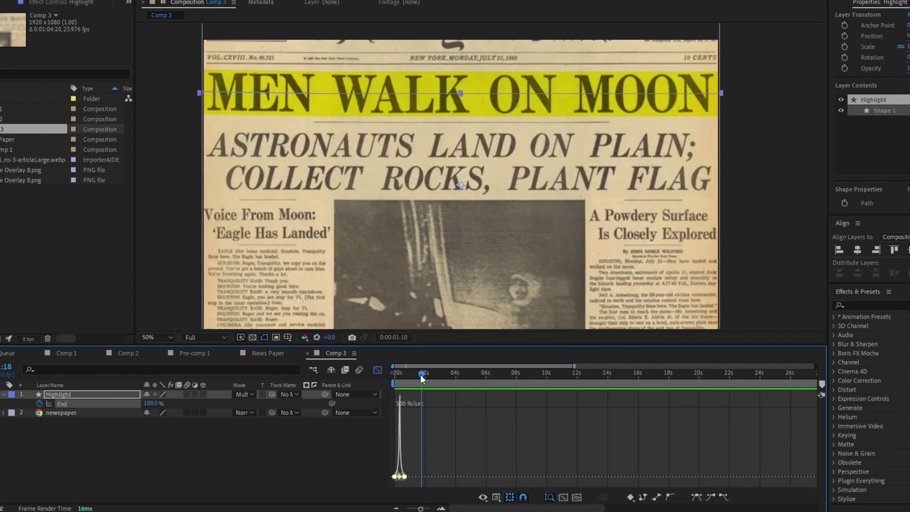
drag(422, 374, 393, 375)
key(space)
key(space)
click(377, 370)
drag(405, 403, 391, 378)
key(space)
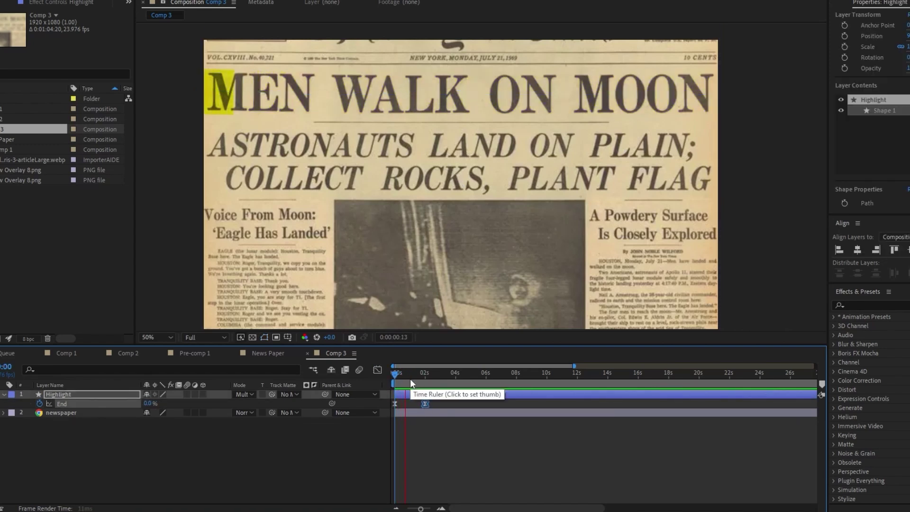
Stop the preview and deselect the Highlight layer
click(464, 418)
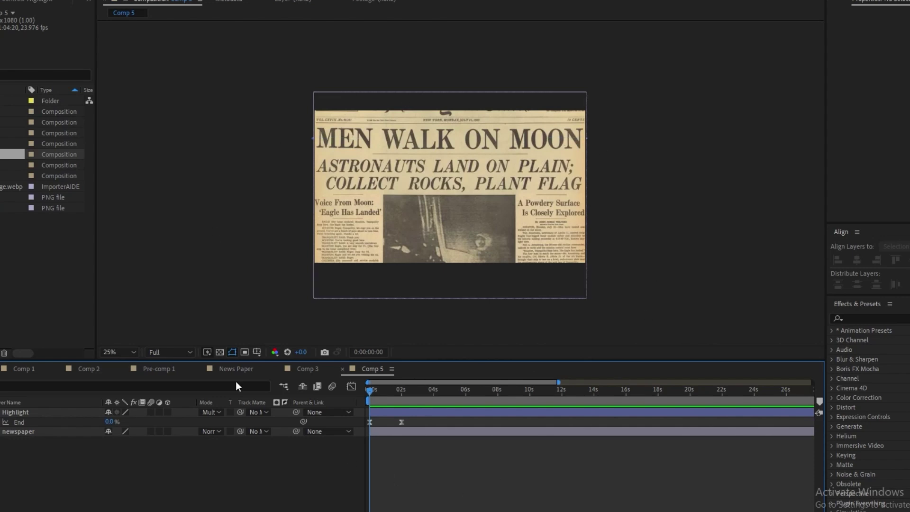
Import Shadow Overlay 8.png and place it at the top of the Comp 5 timeline
key(ctrl+i)
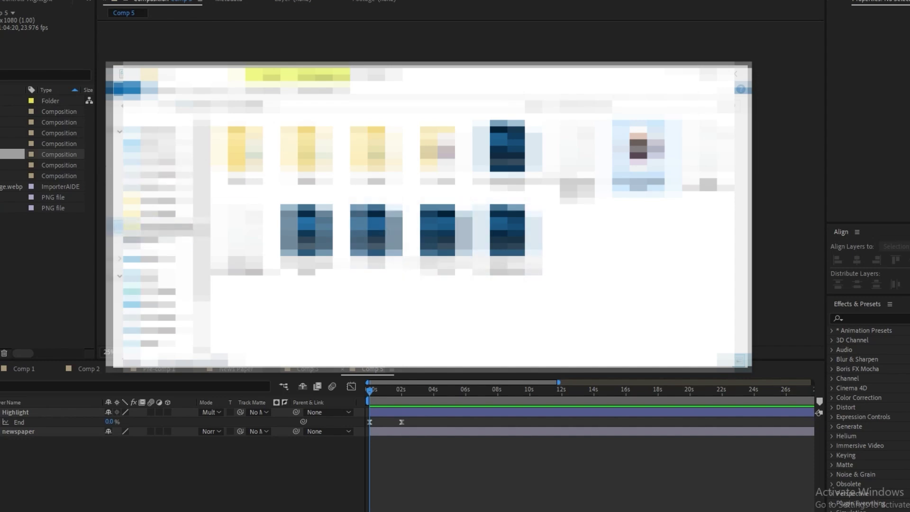
click(161, 226)
drag(708, 157, 433, 479)
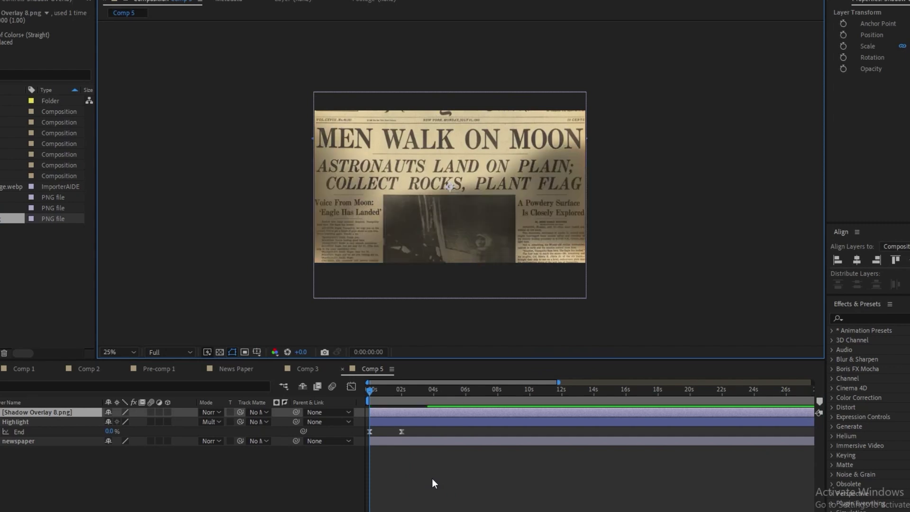
key(period)
key(comma)
Add a new adjustment layer to Comp 5
right_click(388, 464)
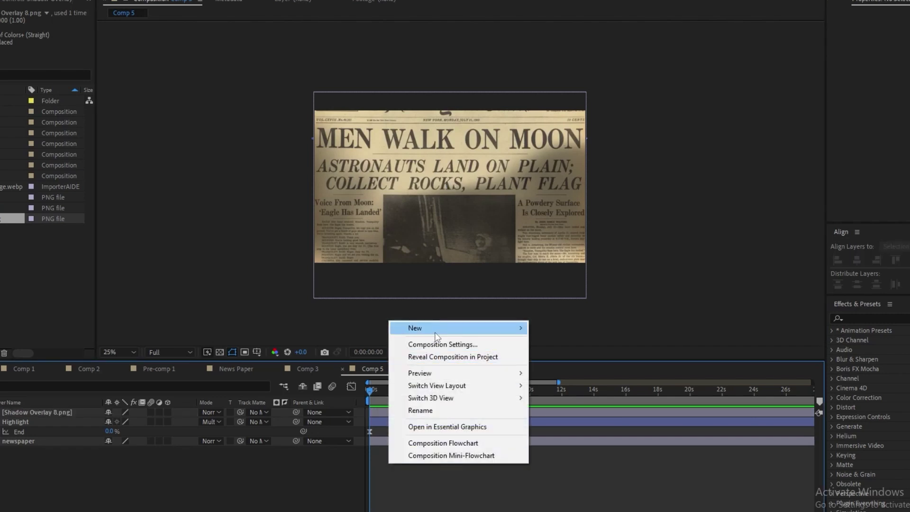
mouse_move(435, 335)
click(557, 423)
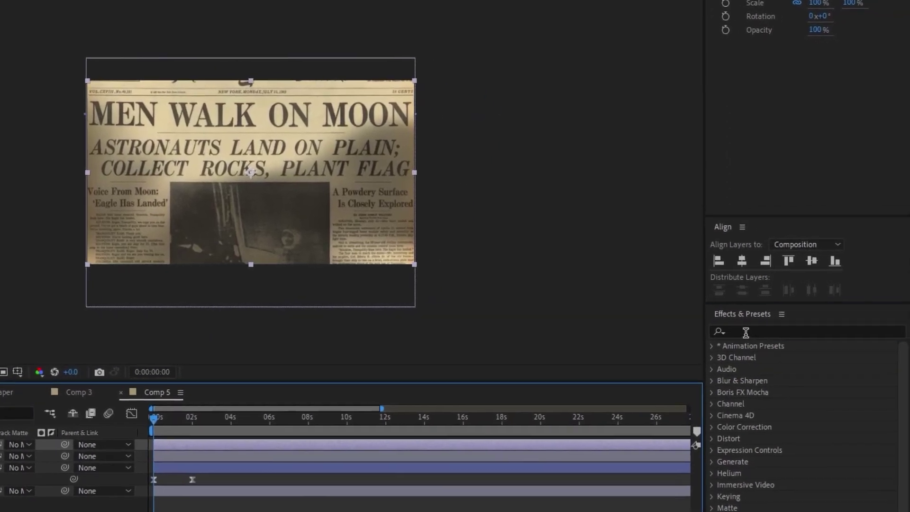
Apply CC Vignette to the adjustment layer and raise its Amount to 251
click(861, 319)
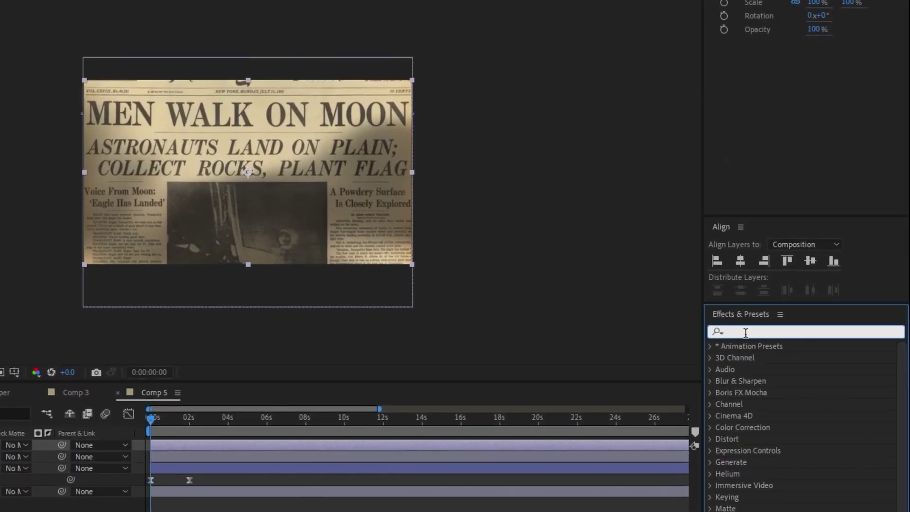
text(vign)
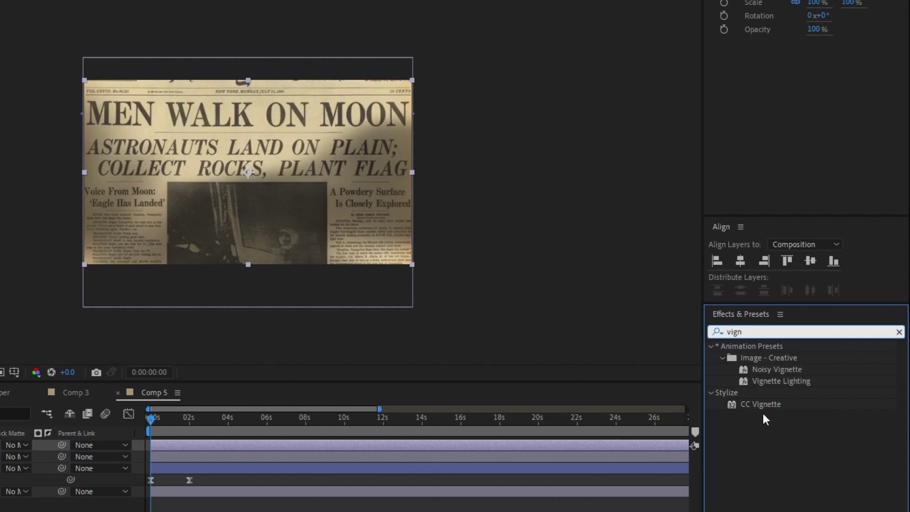
drag(763, 405, 225, 442)
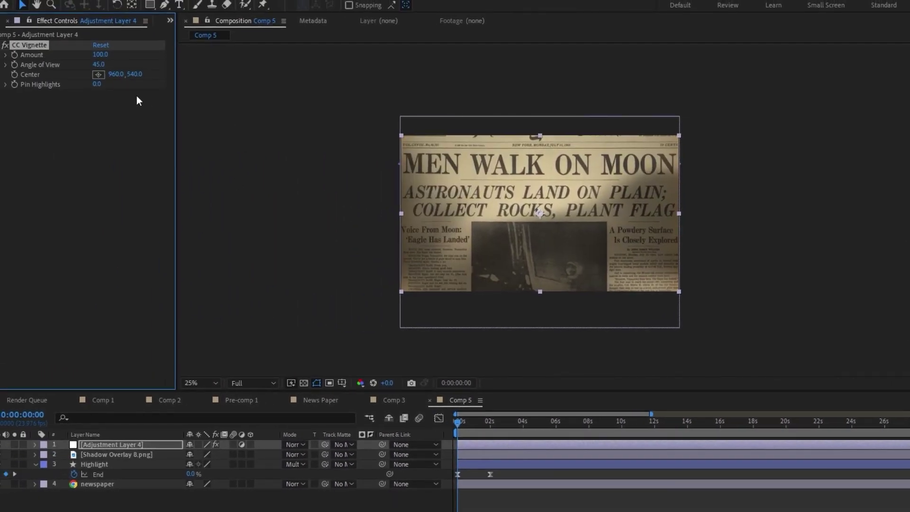
drag(101, 55, 221, 87)
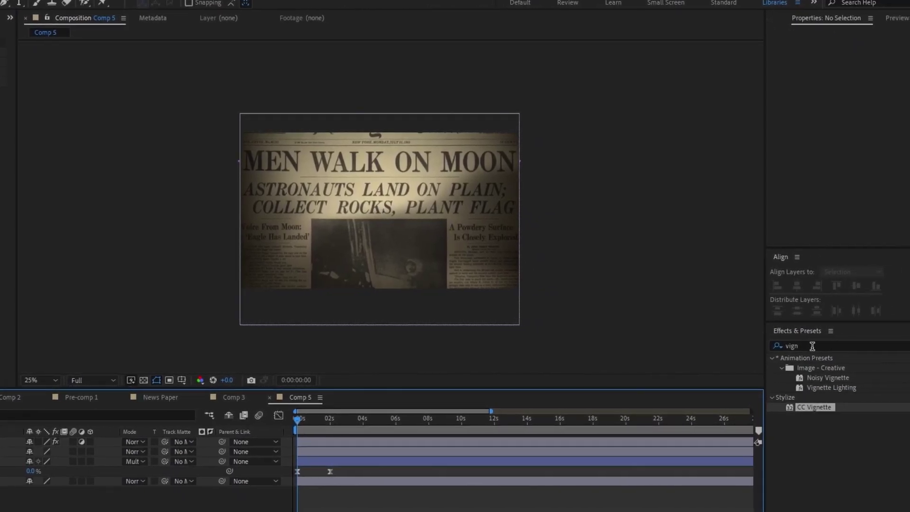
click(845, 346)
Search for 'level' in Effects & Presets and apply Levels to the newspaper layer
key(BackSpace)
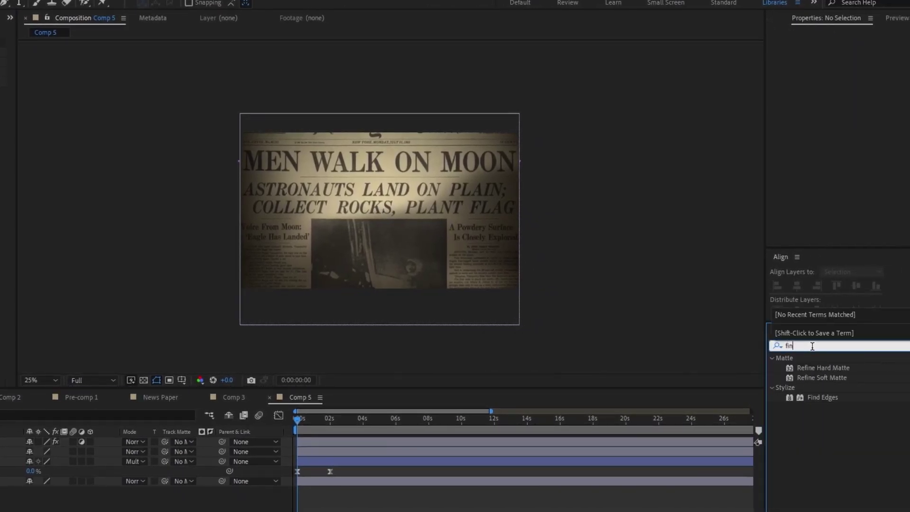
text(level)
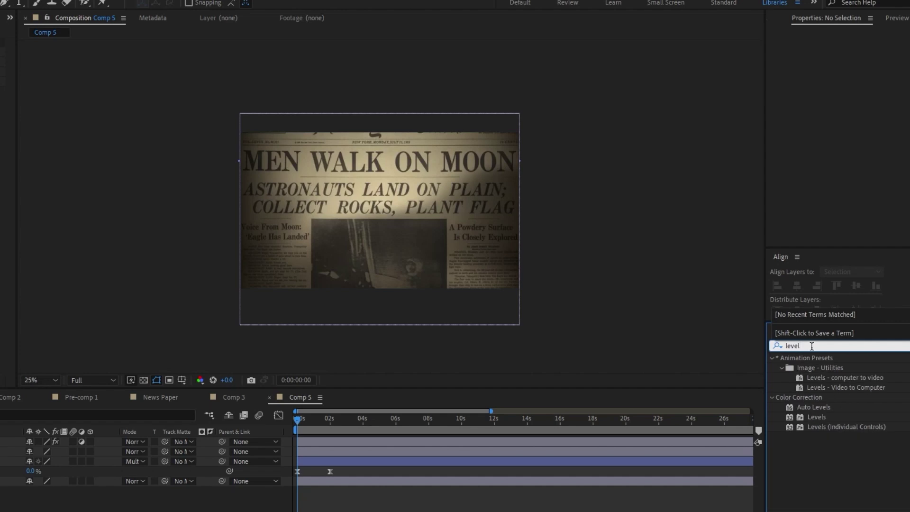
drag(816, 417, 346, 174)
key(period)
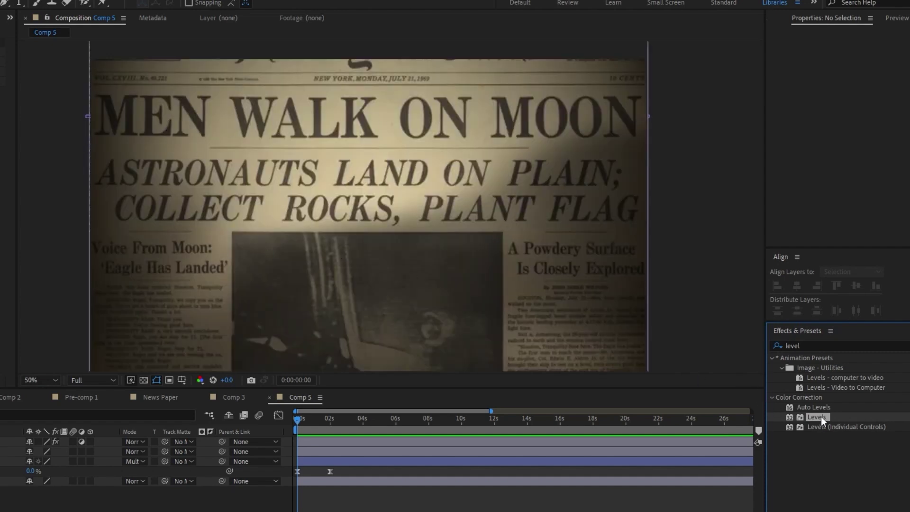
drag(820, 417, 110, 484)
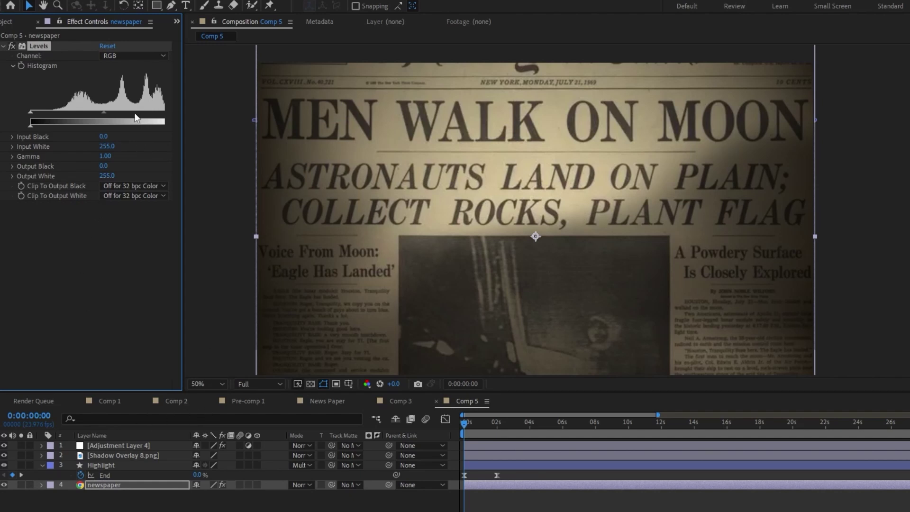
Lower the Levels gamma to about 0.63, raise the black input, and toggle the effect to compare
drag(104, 112, 132, 119)
scroll(490, 212, down, 2)
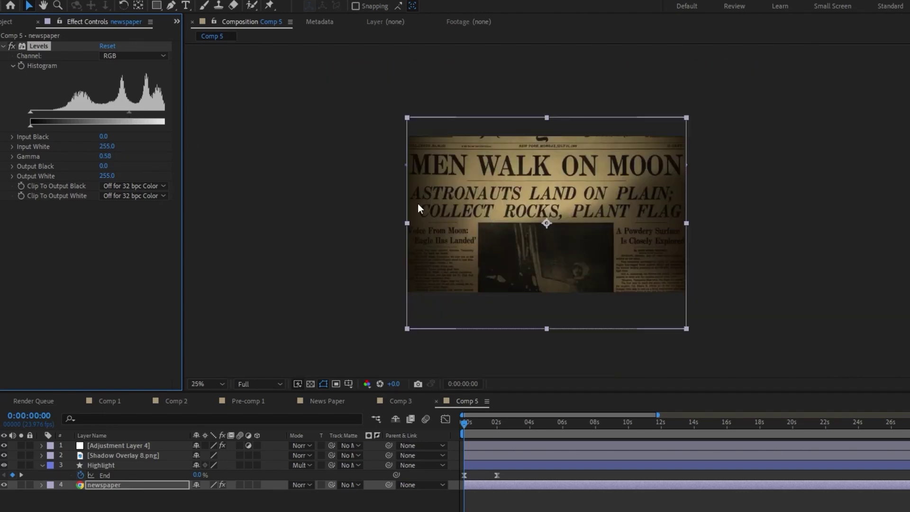
mouse_move(31, 112)
mouse_down()
mouse_move(57, 112)
mouse_move(30, 113)
mouse_up()
drag(122, 115, 119, 114)
key(ctrl+shift+a)
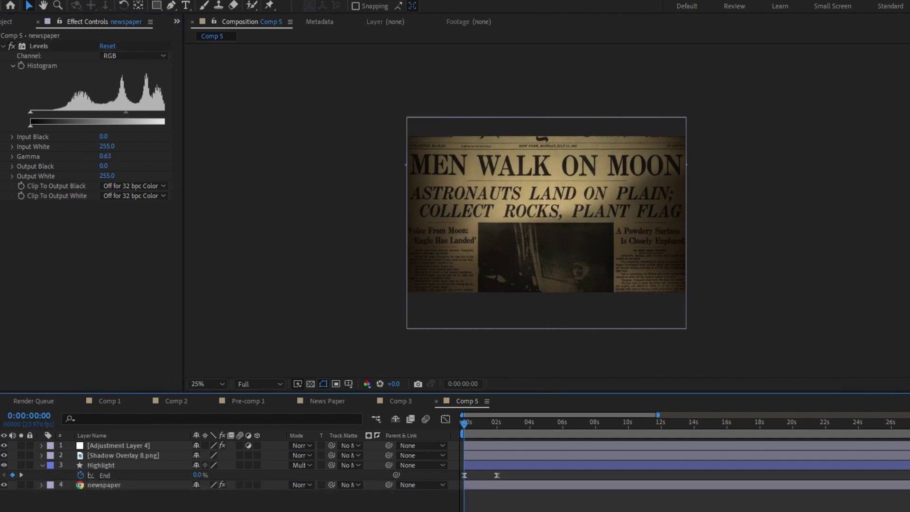
click(10, 45)
click(13, 45)
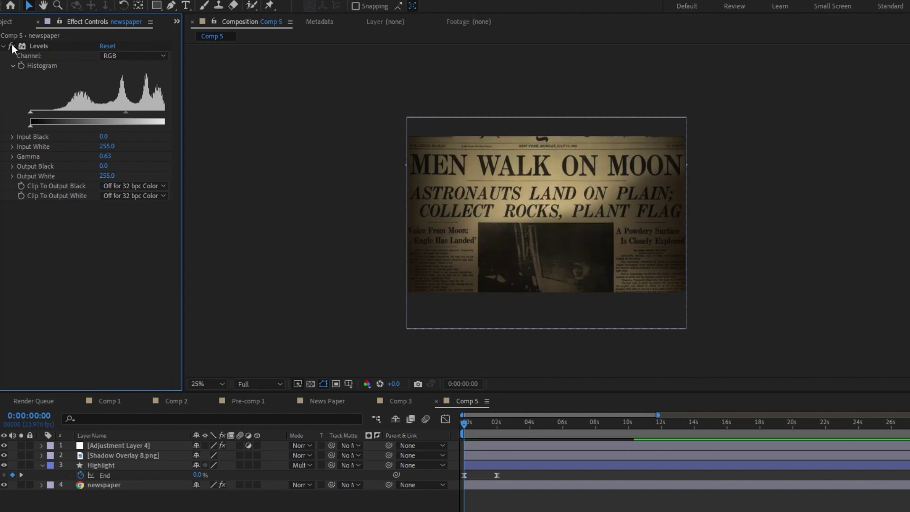
click(12, 45)
click(13, 45)
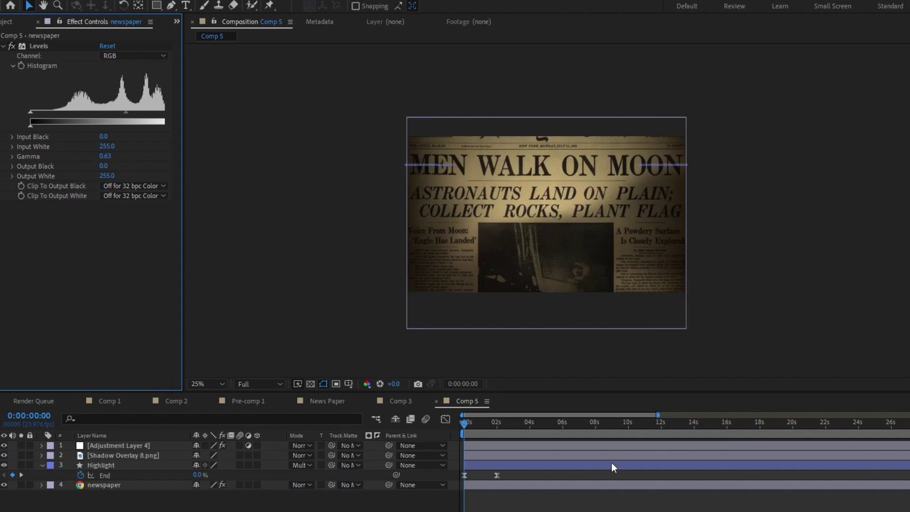
scroll(556, 172, up, 2)
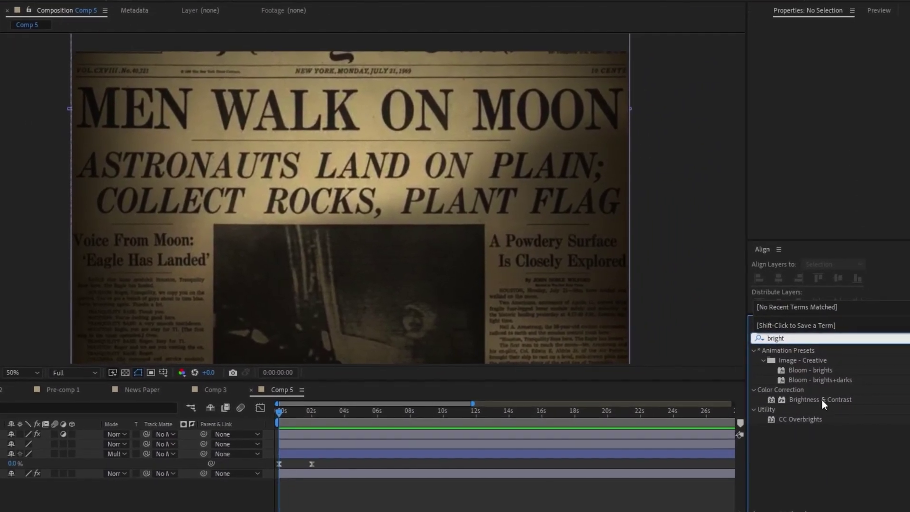
Apply Brightness & Contrast to Adjustment Layer 4 and drive Brightness with a wiggle(2,20) expression
drag(848, 402, 296, 437)
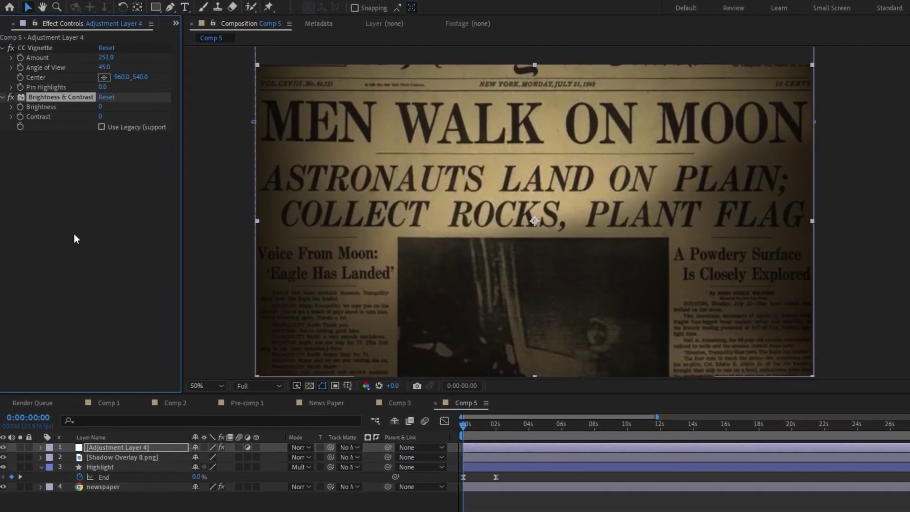
alt+click(20, 107)
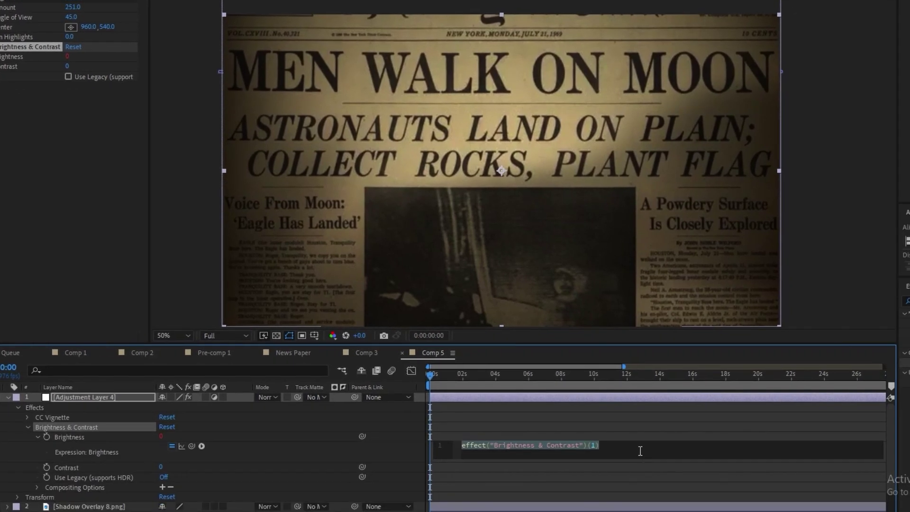
click(640, 451)
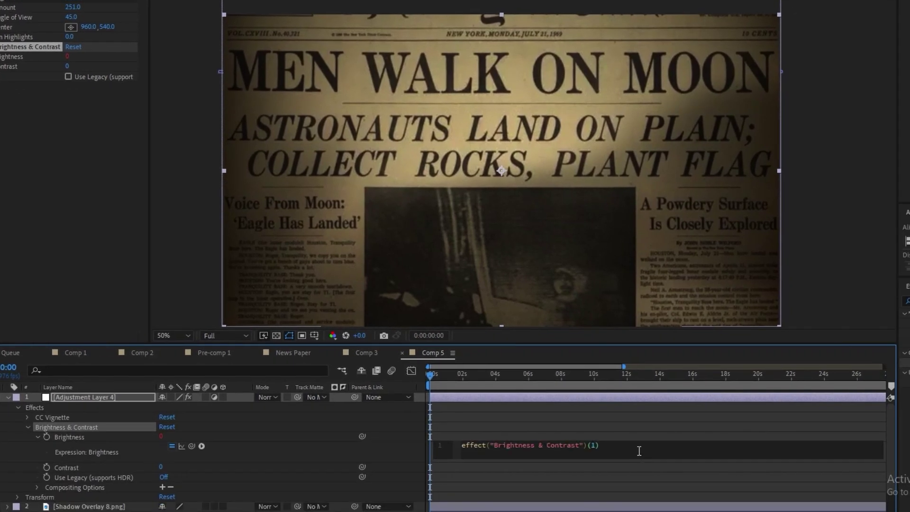
key(ctrl+a)
text(wiggle(2)
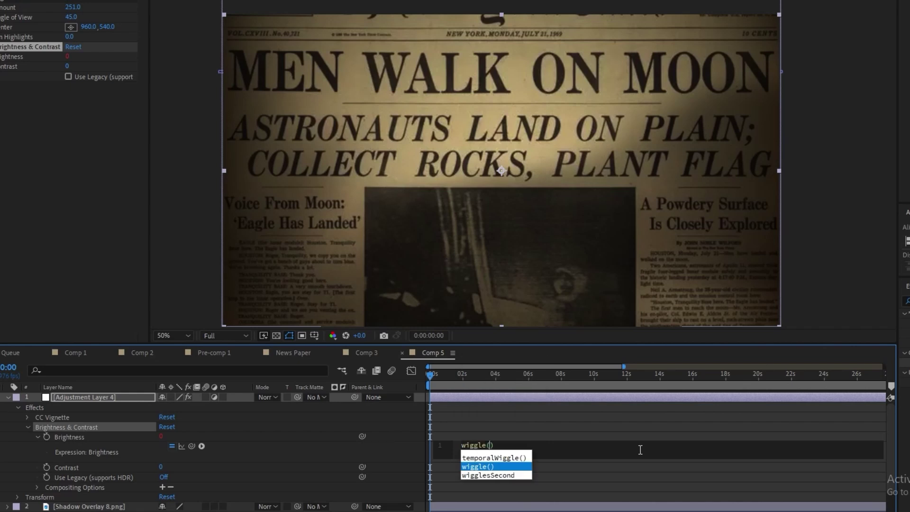
text(,20)
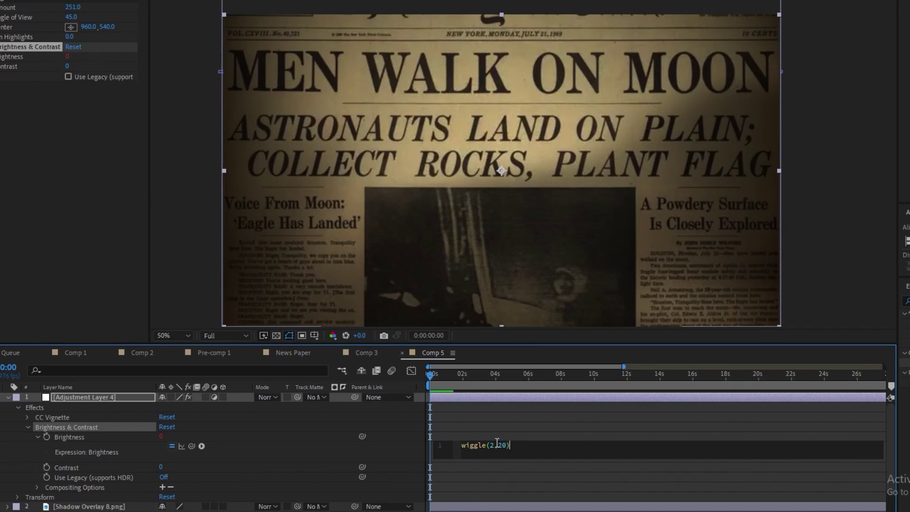
click(460, 423)
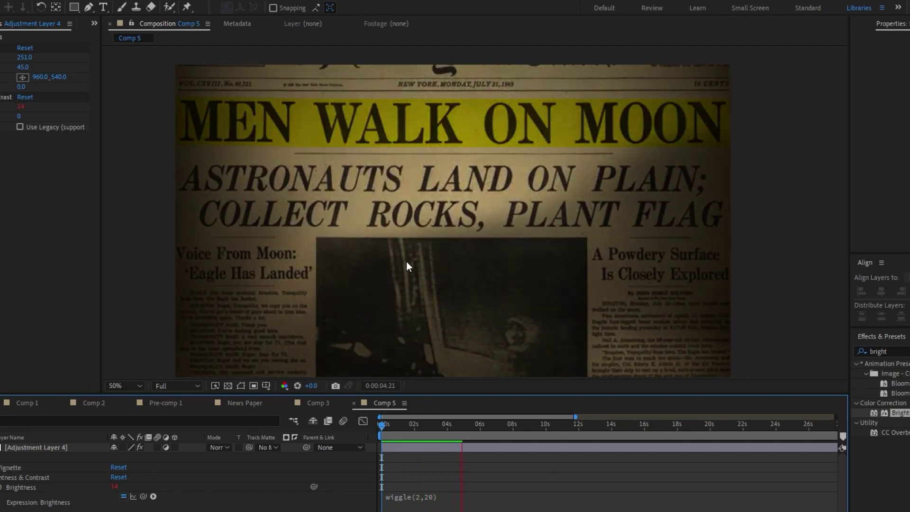
Stop the flicker preview and zoom the composition view out to 25%
key(space)
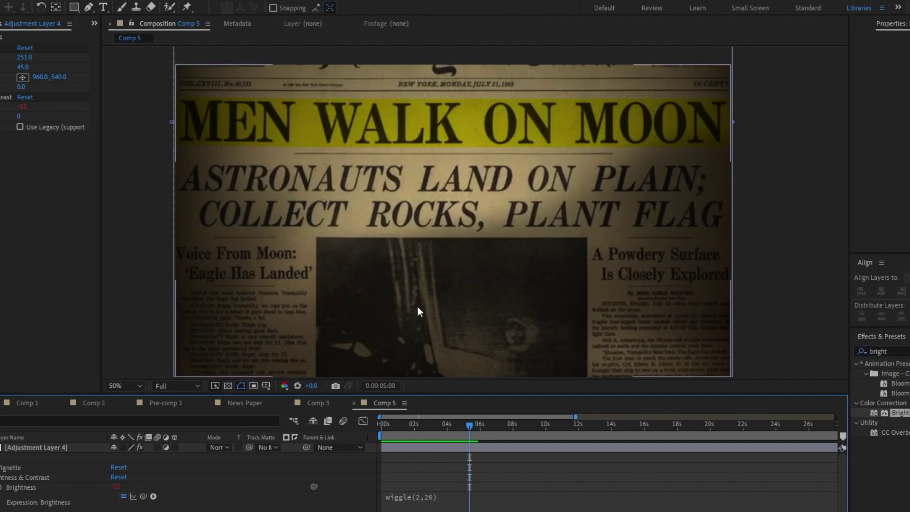
key(comma)
key(period)
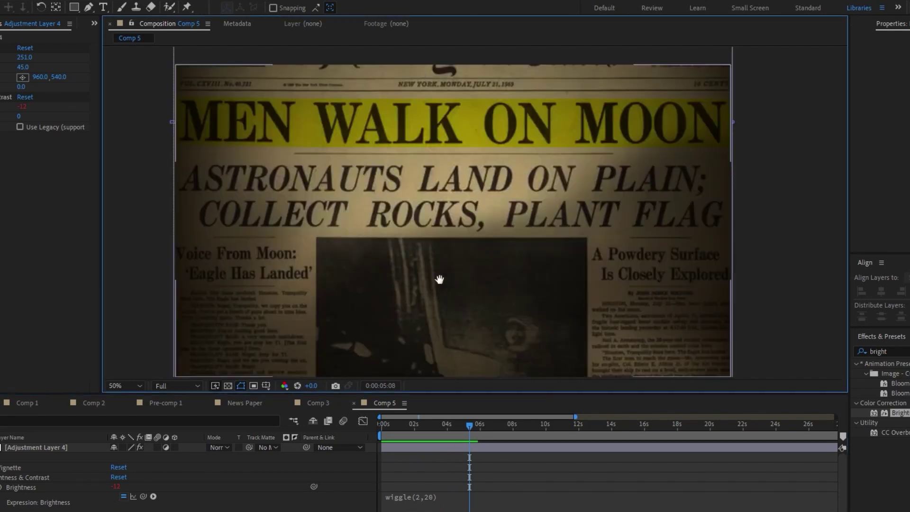
mouse_move(440, 280)
mouse_down()
mouse_move(436, 256)
mouse_move(439, 294)
mouse_up()
key(comma)
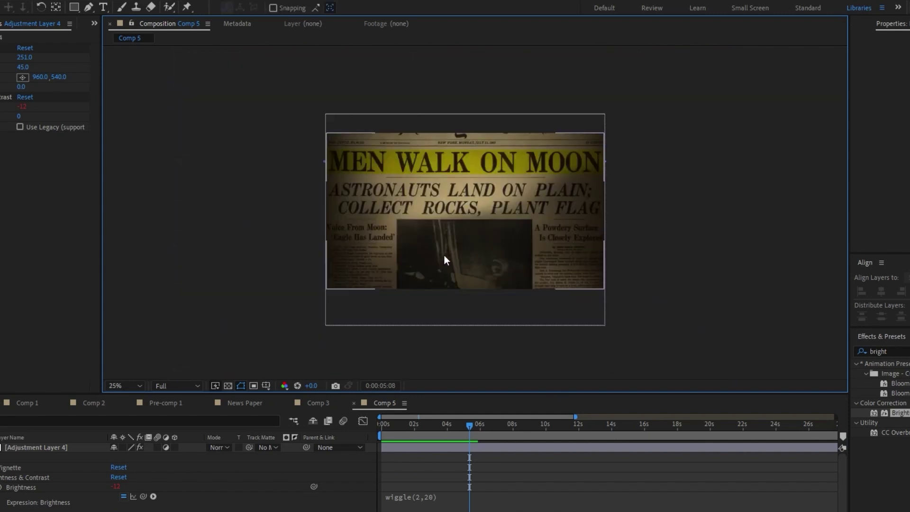
drag(445, 256, 448, 272)
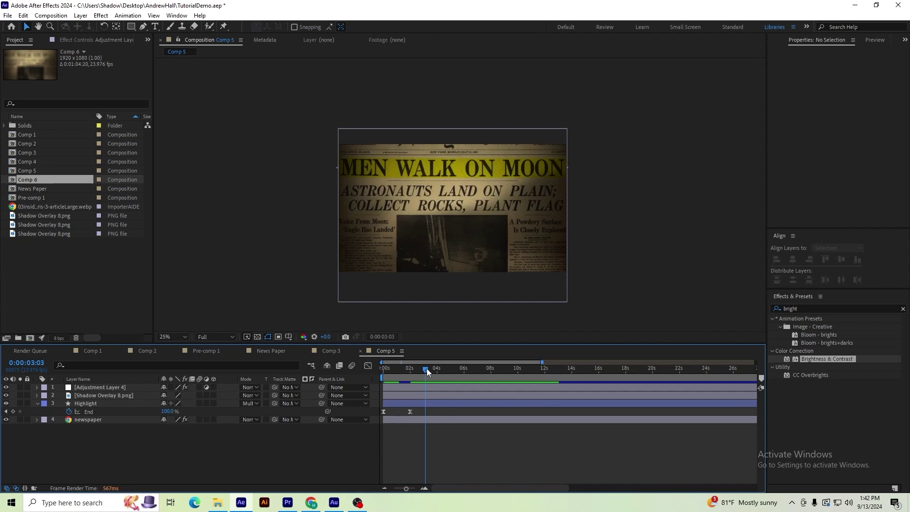
drag(426, 368, 345, 382)
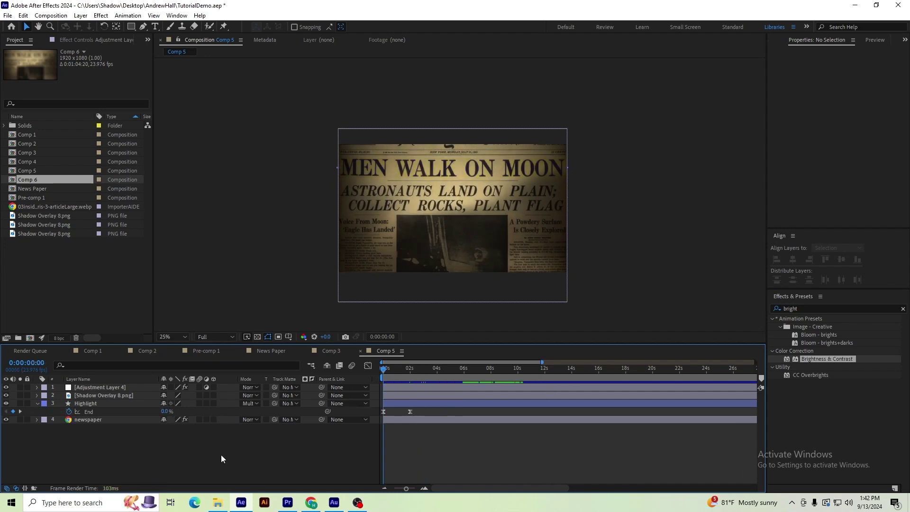
Pre-compose all four Comp 5 layers into a composition named 'Newspaper'
click(107, 418)
shift+click(92, 387)
right_click(95, 387)
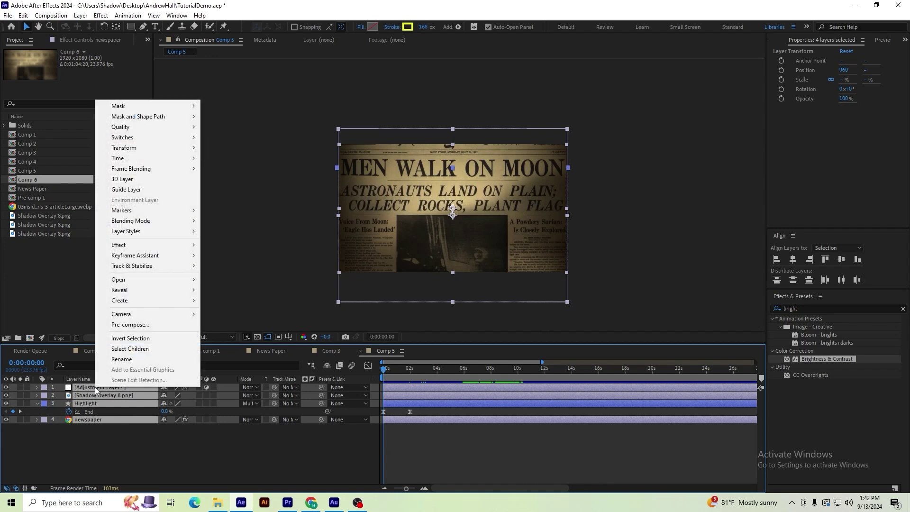
click(133, 325)
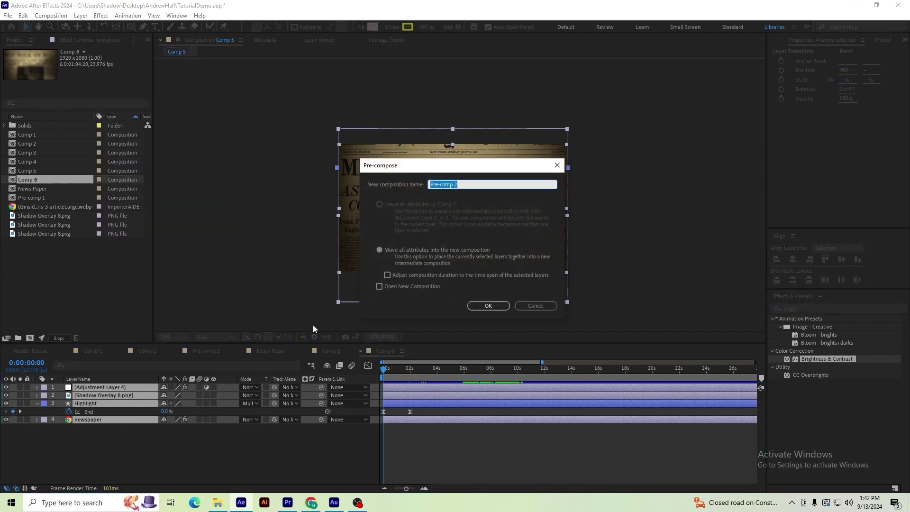
text(Newspaper)
key(Return)
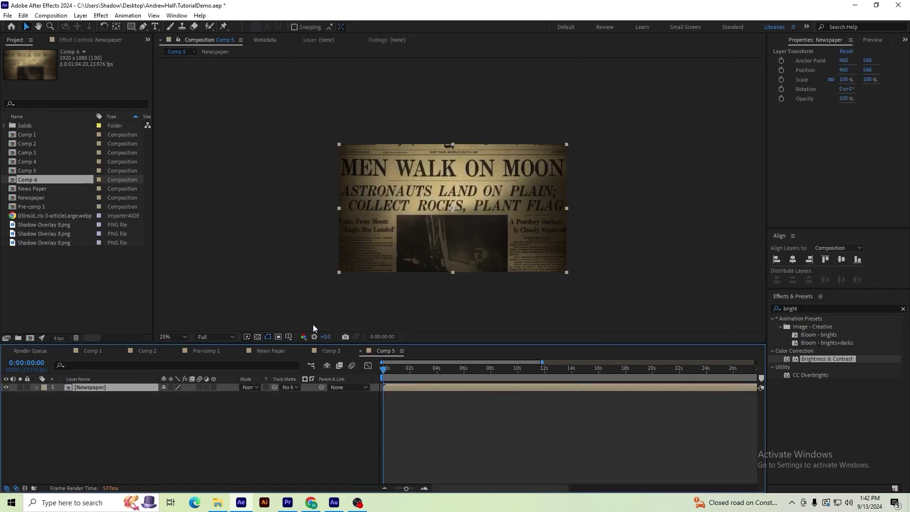
click(307, 285)
scroll(307, 285, up, 1)
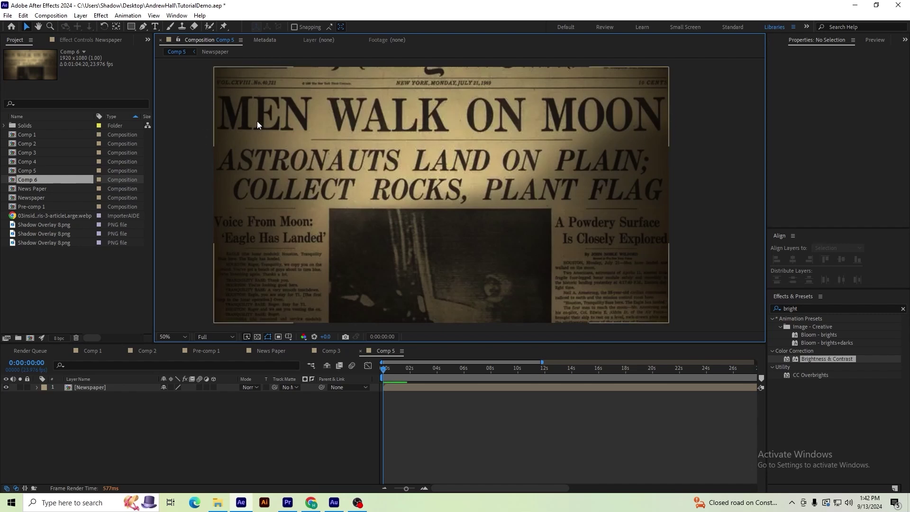
Add a depth-of-field camera named 'Camera' and dismiss the 2D-layer warning
right_click(107, 412)
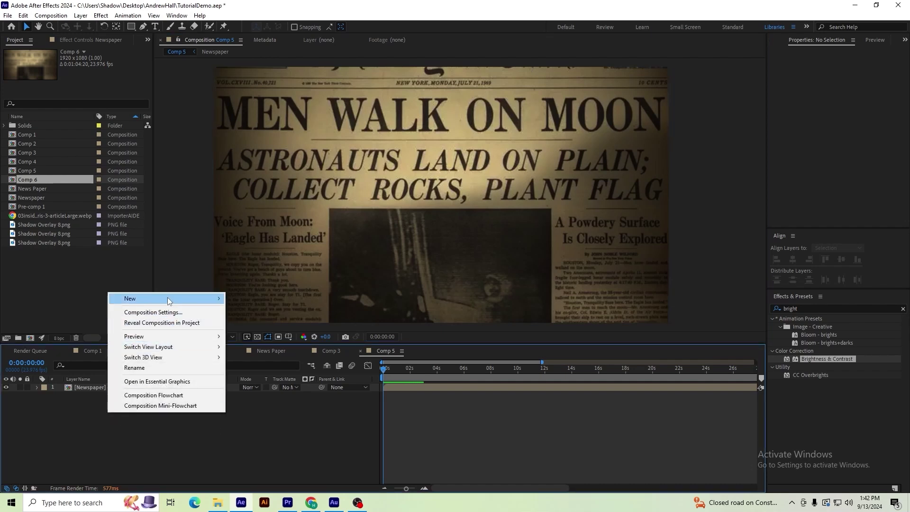
mouse_move(166, 298)
click(263, 343)
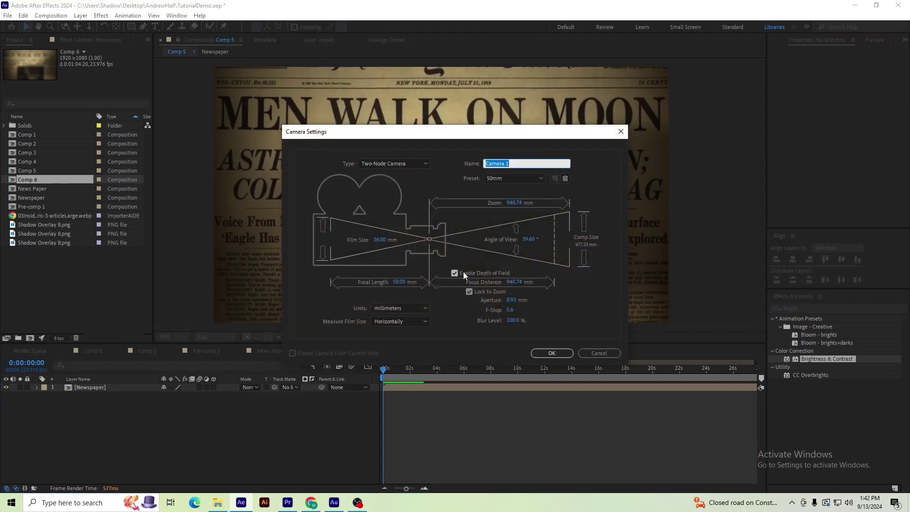
click(518, 163)
double_click(519, 163)
text(Camera)
key(Return)
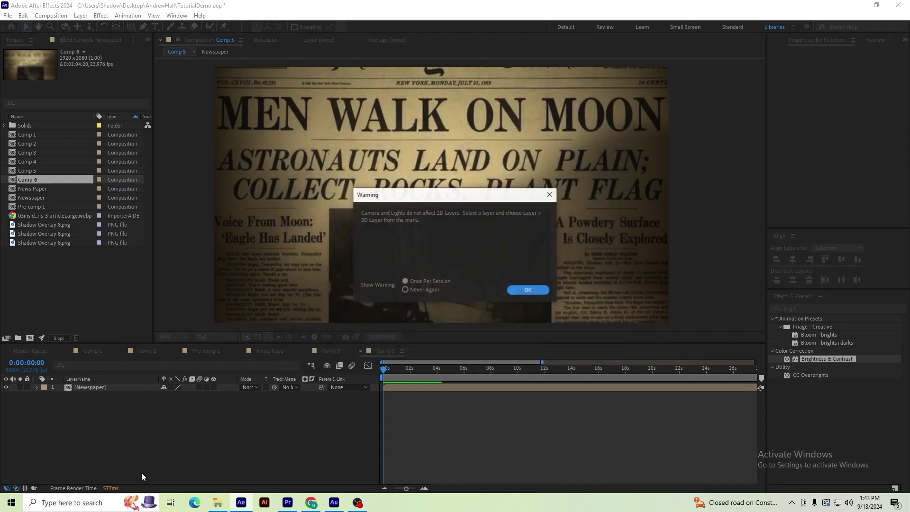
click(517, 290)
click(119, 425)
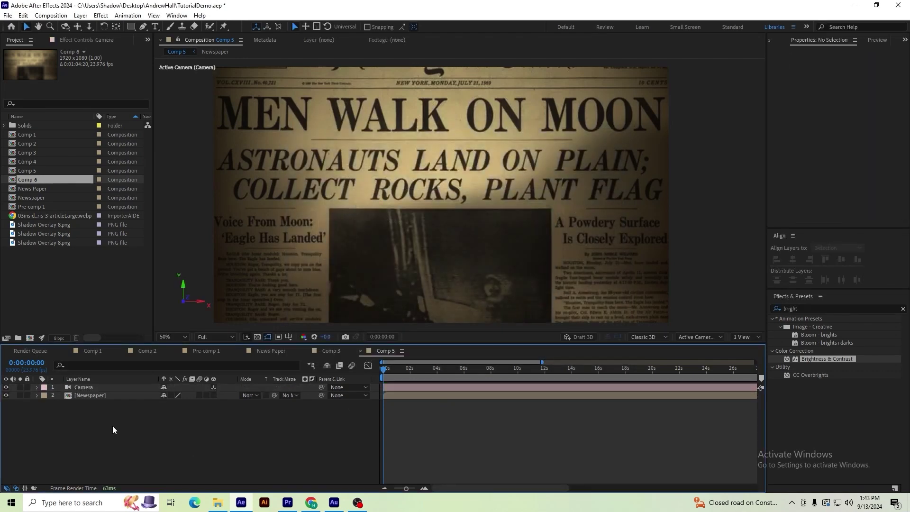
right_click(101, 430)
Add a null object named 'Camera Controller' with a Green label
mouse_move(157, 319)
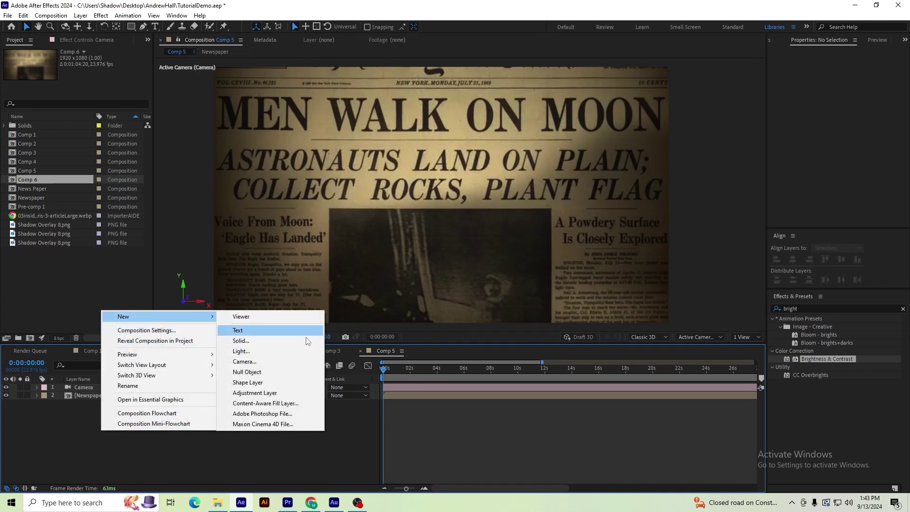
click(252, 372)
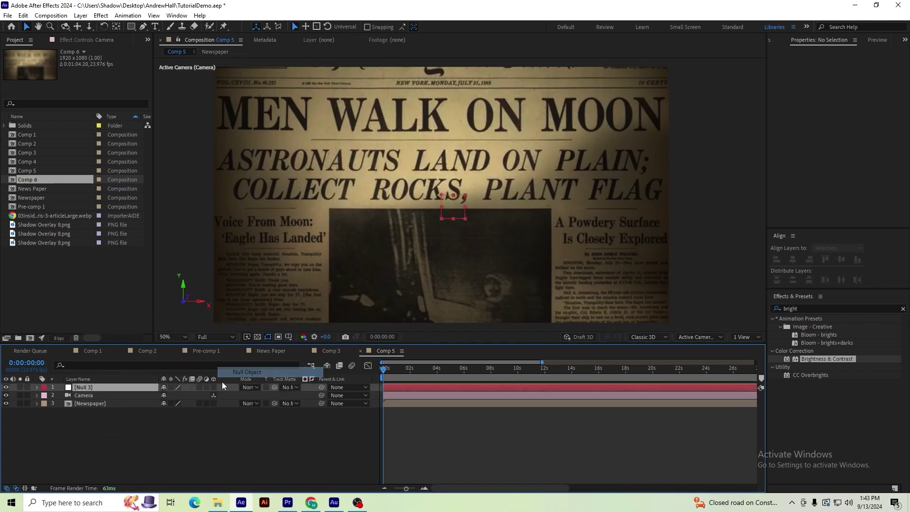
right_click(93, 385)
click(131, 360)
text(Ca)
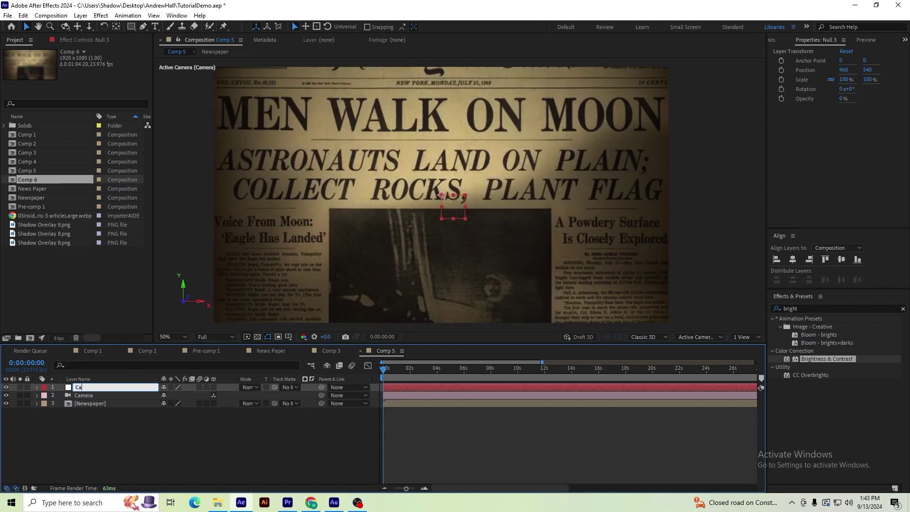
text(mera Controller)
key(Return)
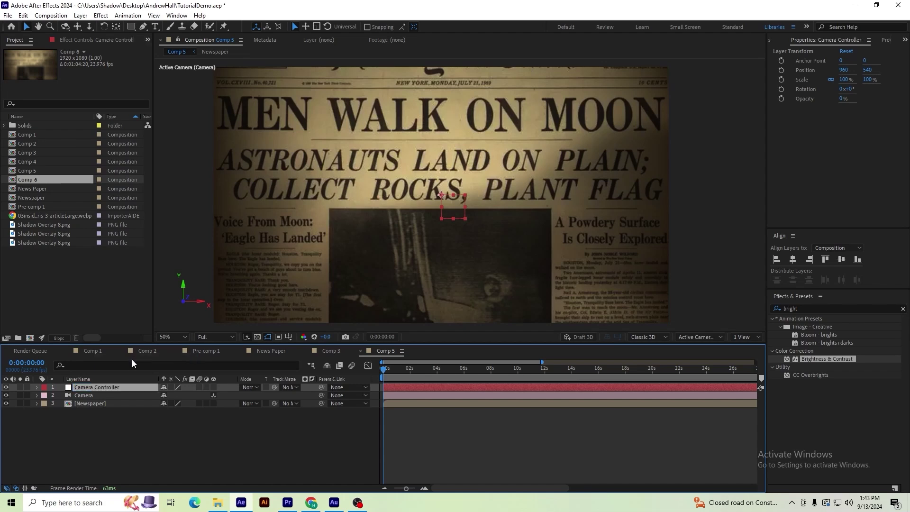
click(44, 388)
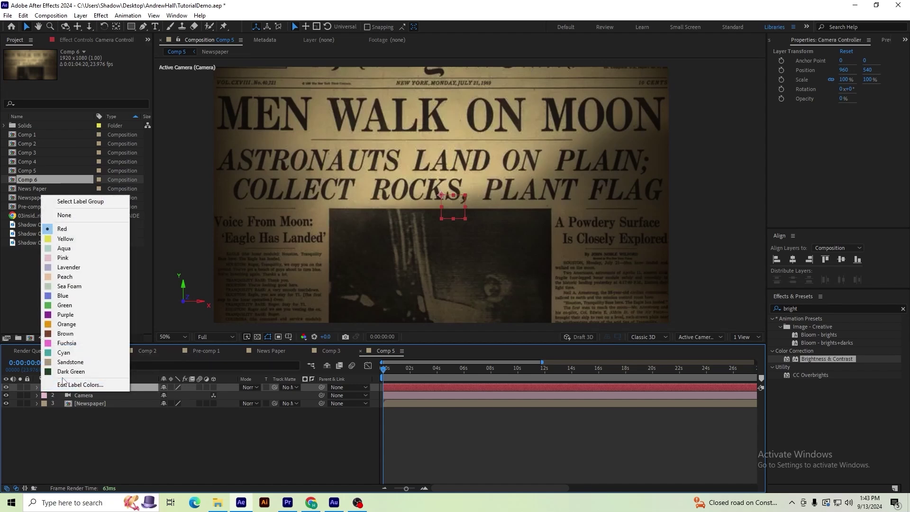
click(68, 307)
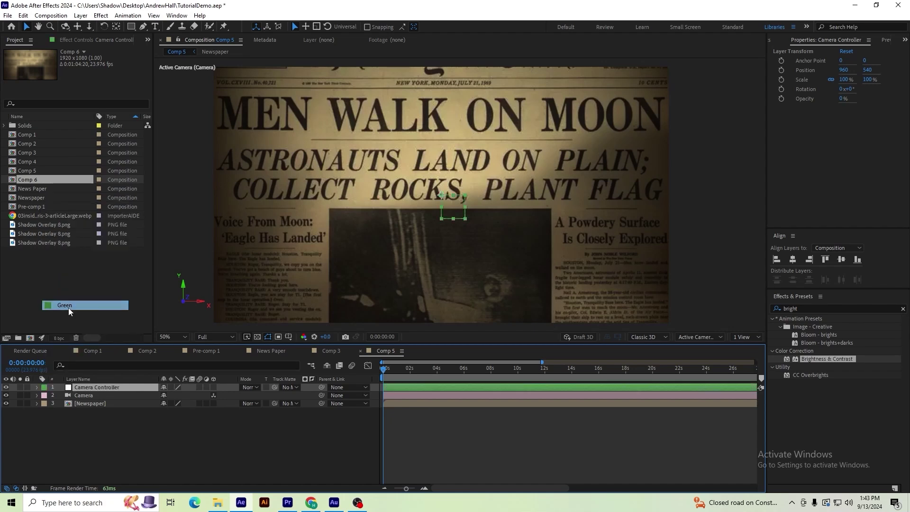
click(209, 447)
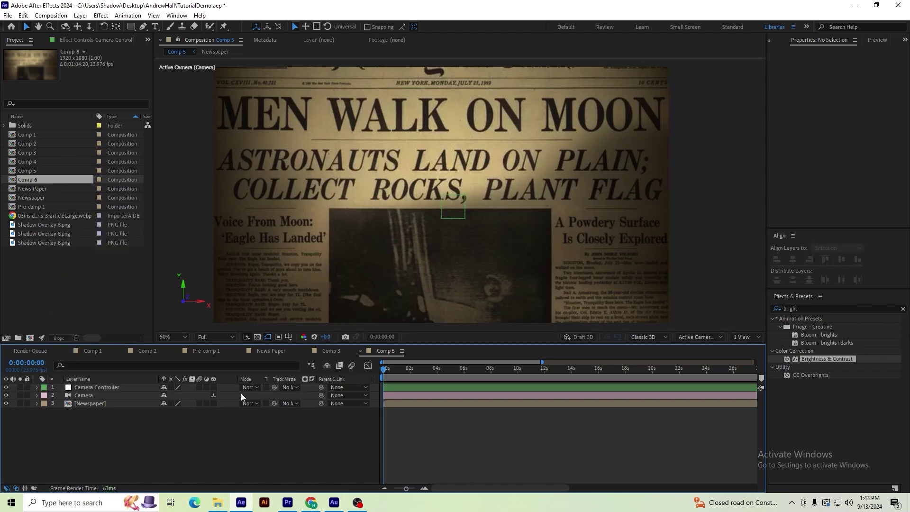
Make Camera Controller and Newspaper 3D, parent Camera to the null, and tilt its orientation about 20°
click(214, 388)
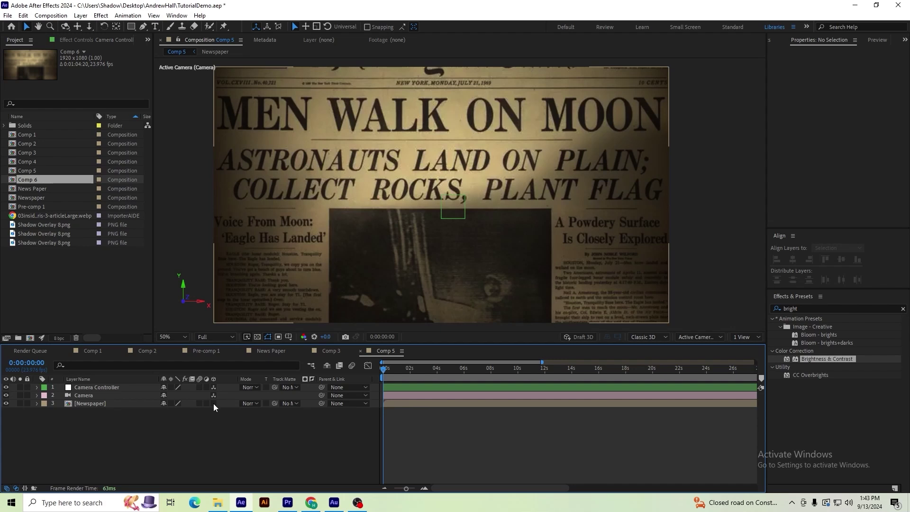
click(213, 402)
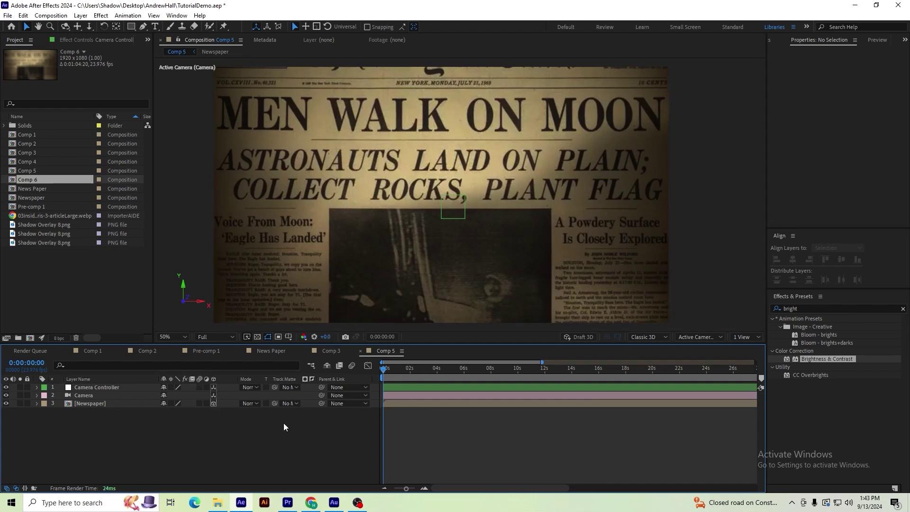
drag(323, 395, 95, 388)
drag(450, 205, 394, 200)
key(ctrl+z)
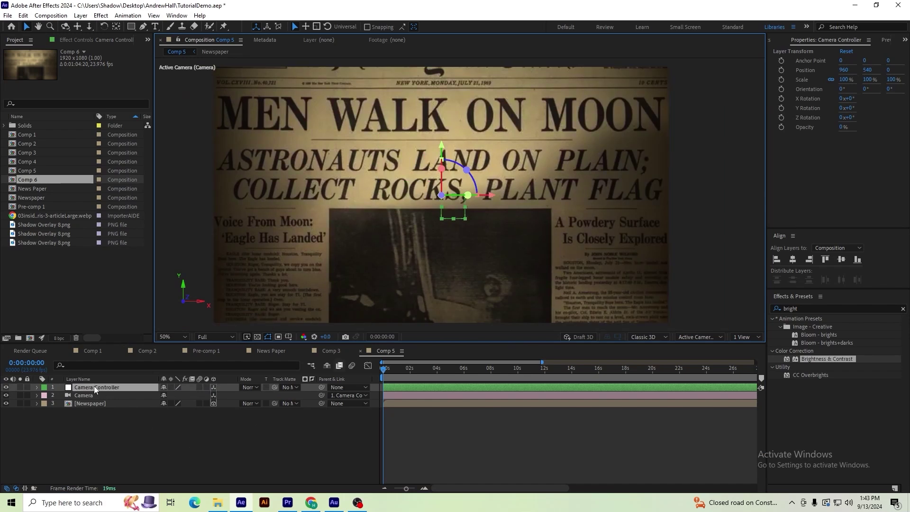
key(r)
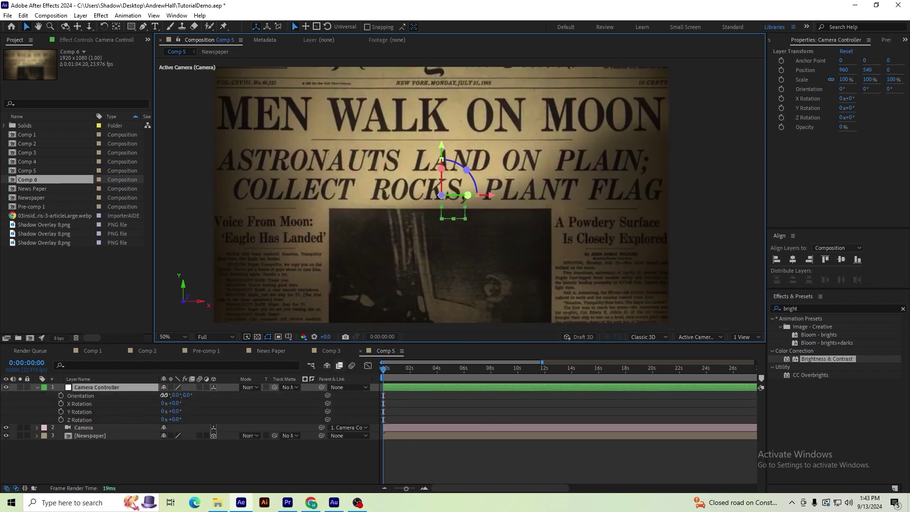
drag(161, 395, 187, 400)
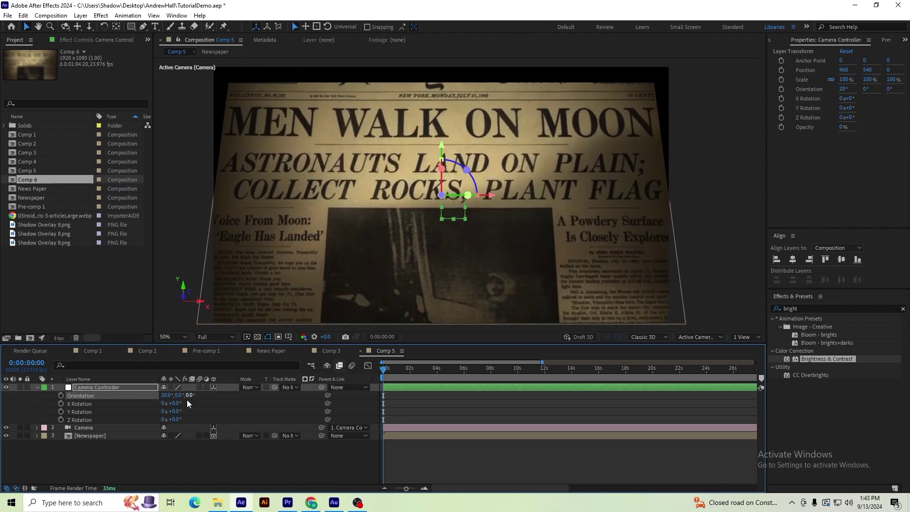
Position Camera Controller at 903, 465, 341 and set a Position keyframe at 0s
key(shift+p)
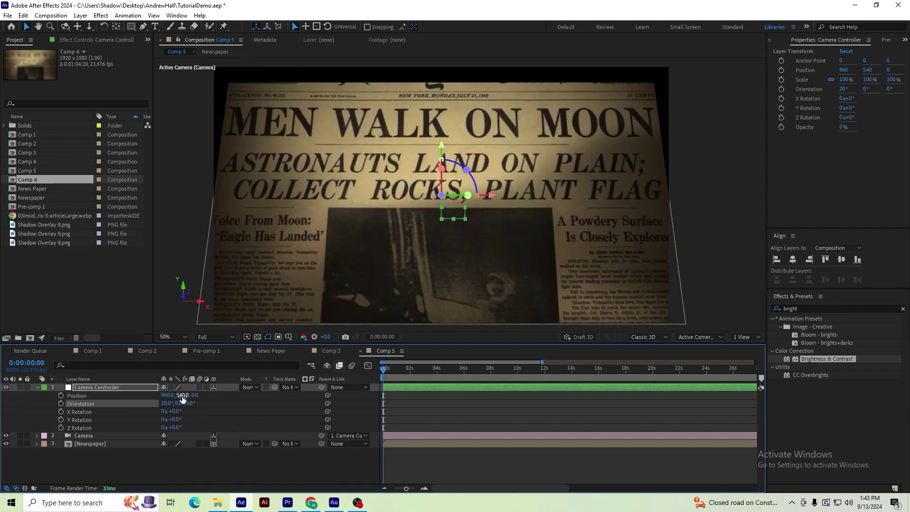
drag(191, 395, 289, 392)
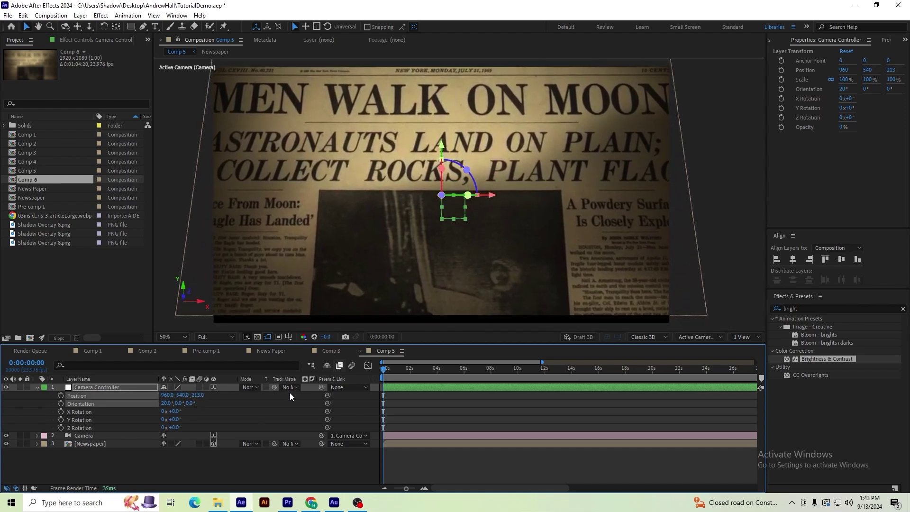
drag(186, 398, 270, 395)
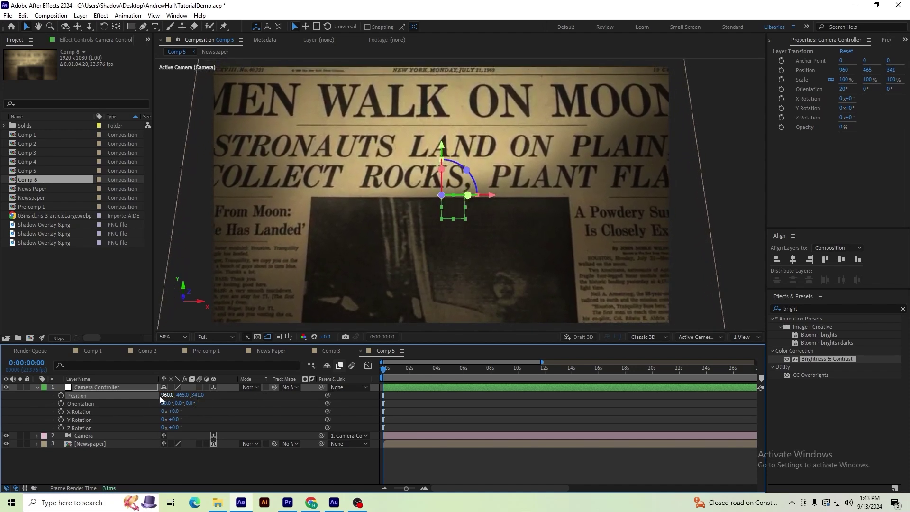
drag(166, 396, 141, 398)
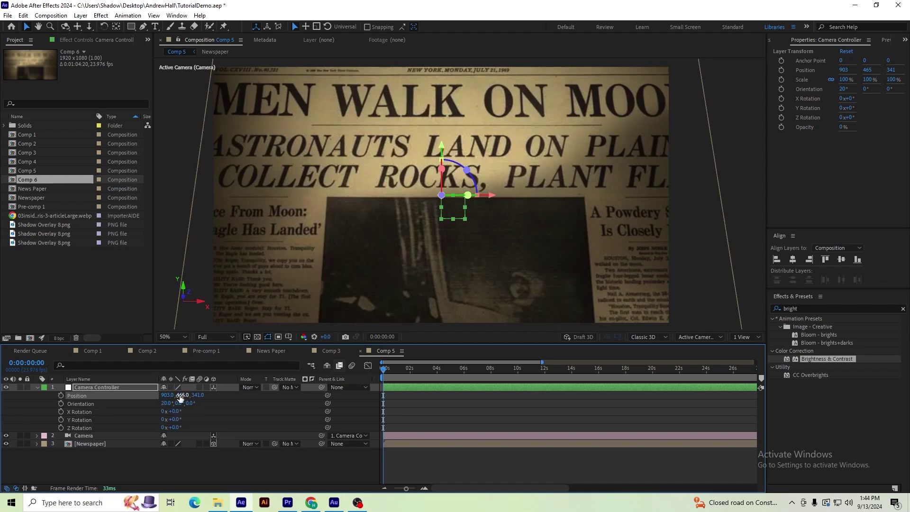
click(60, 395)
At 0:00:02:09, move Camera Controller to 1017, 465, 341, preview the pan, and nudge that keyframe earlier
drag(384, 372, 403, 383)
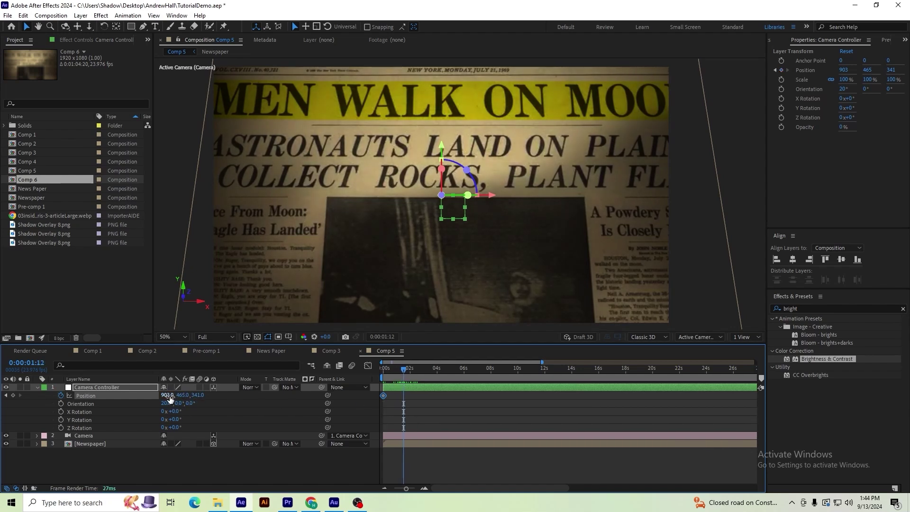
drag(191, 398, 226, 399)
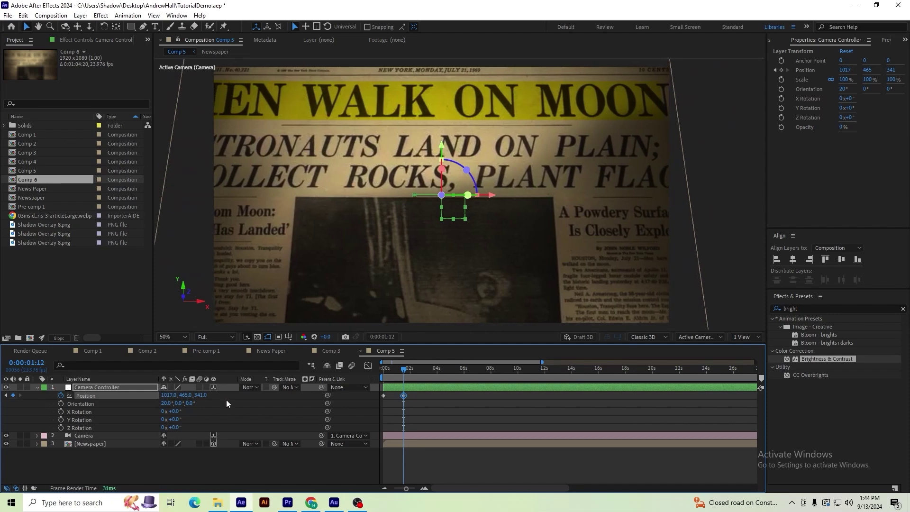
drag(404, 375, 384, 377)
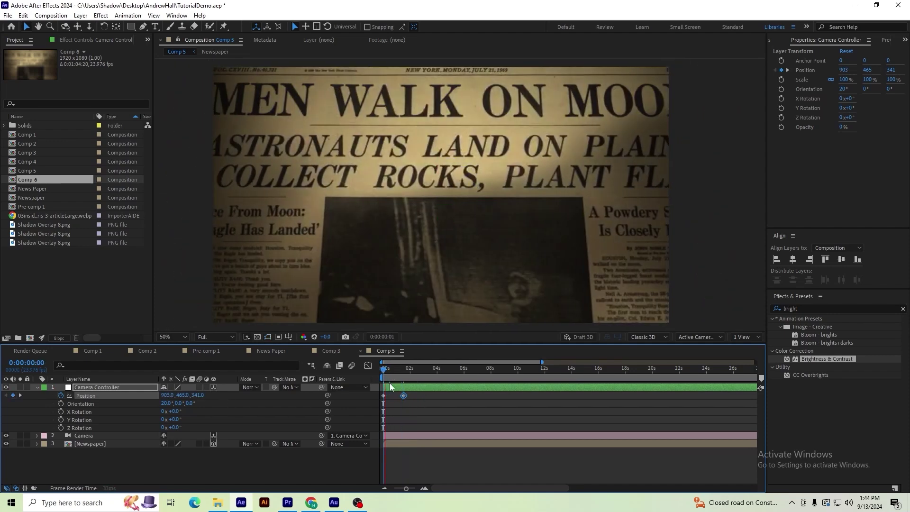
key(space)
key(space)
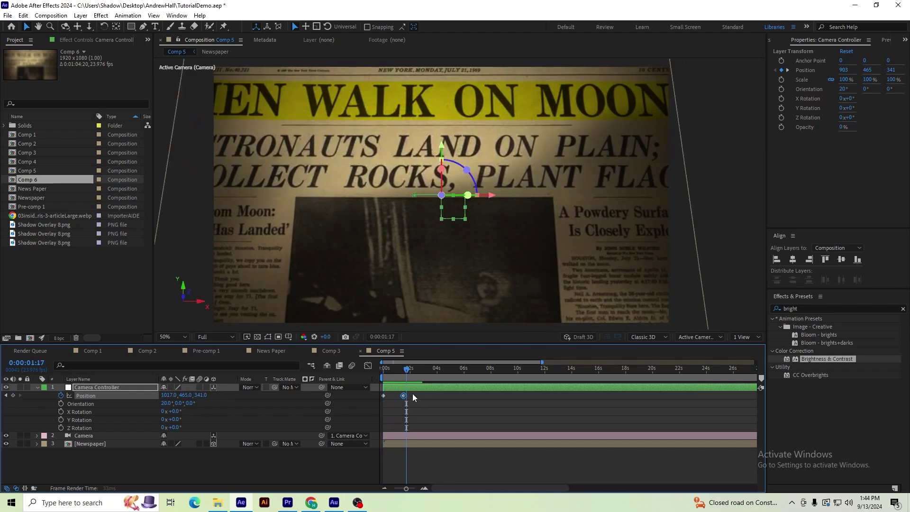
click(405, 399)
drag(404, 396, 398, 396)
Easy Ease the Position keyframes and drag the speed influence left so the pan starts fast, then preview
right_click(384, 397)
mouse_move(450, 390)
click(530, 421)
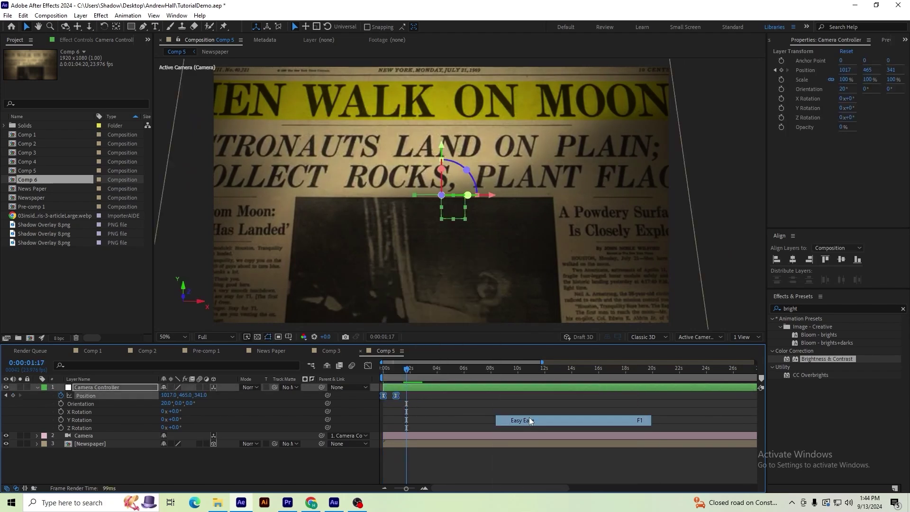
click(367, 365)
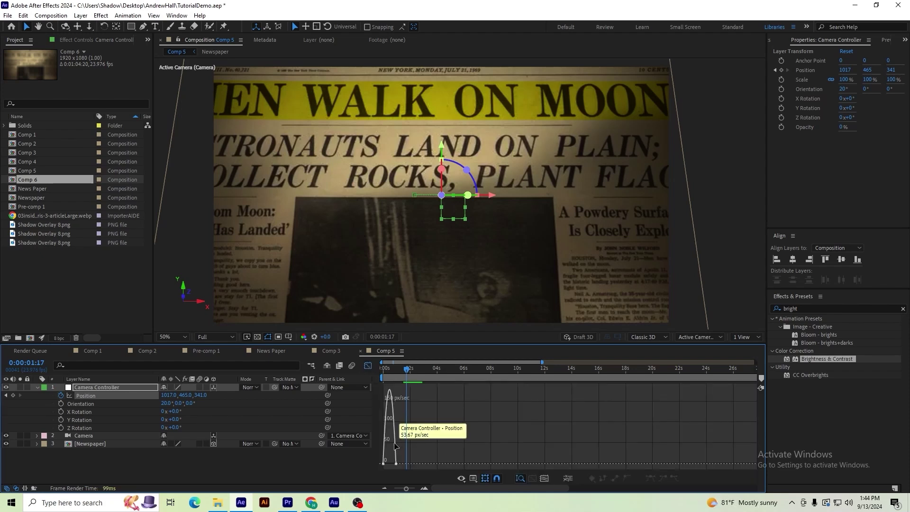
click(533, 478)
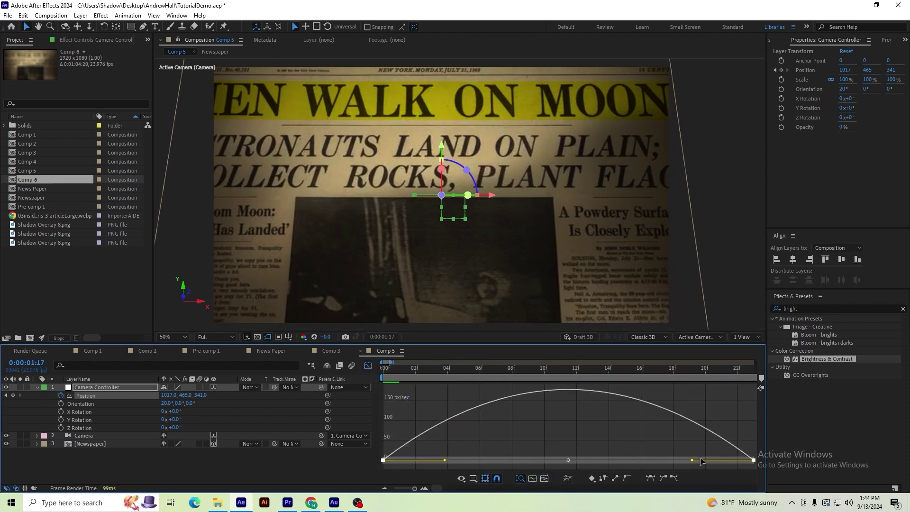
drag(693, 460, 508, 459)
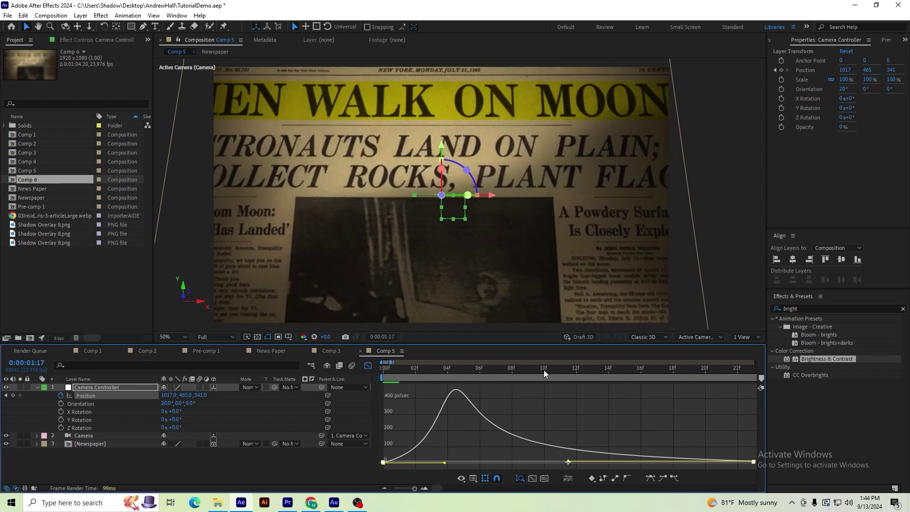
key(space)
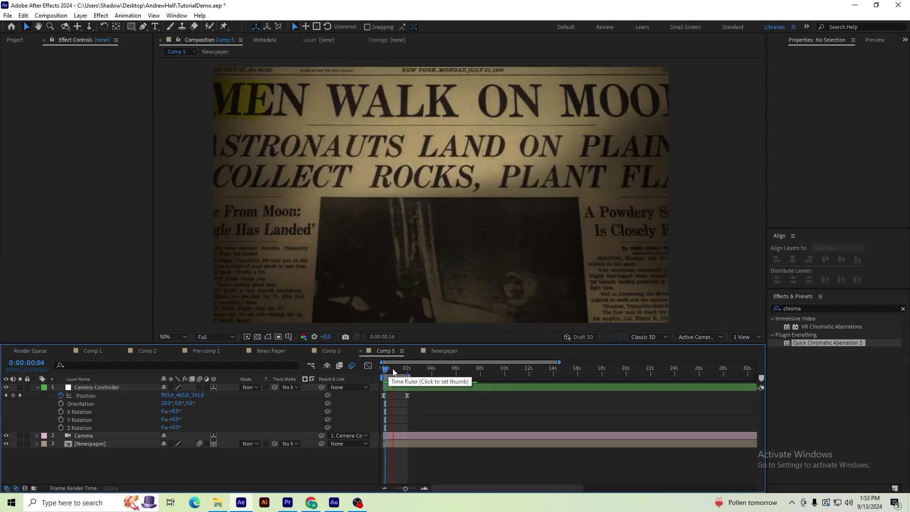
key(space)
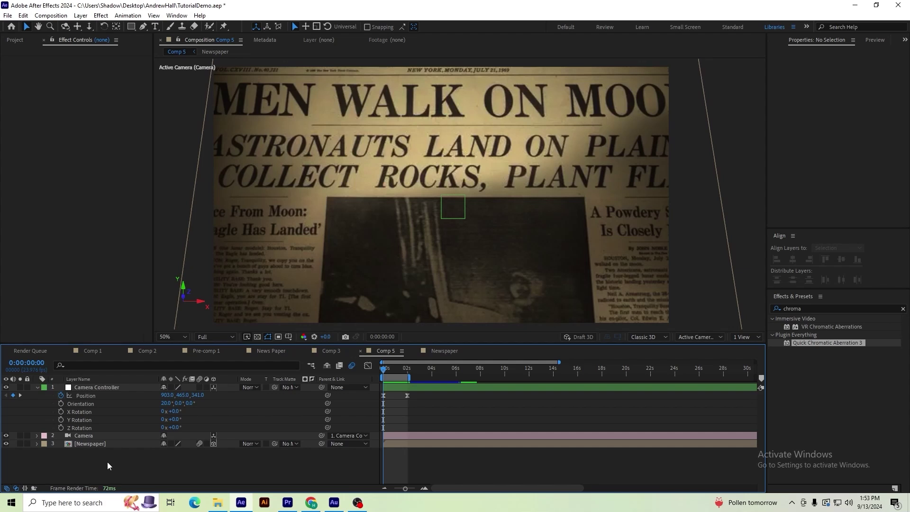
Expand the Camera's options and set Focus Distance to 1000 pixels
click(37, 435)
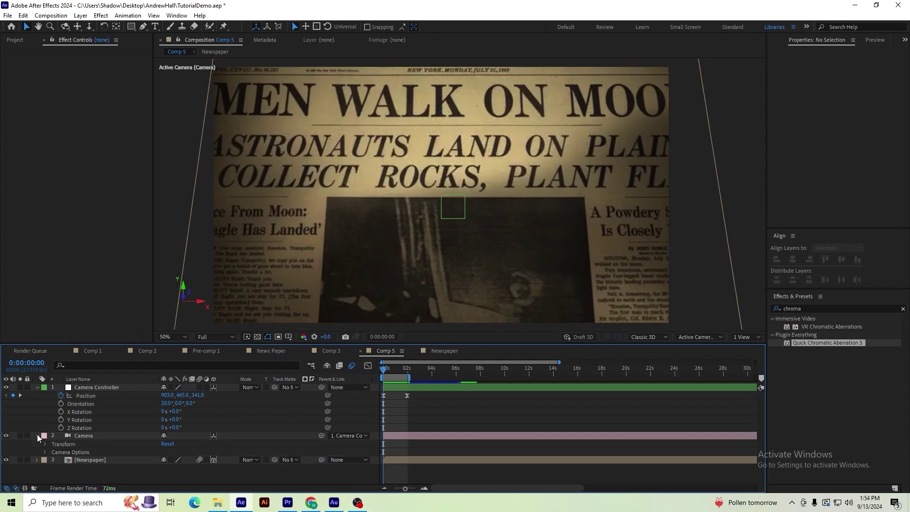
click(45, 451)
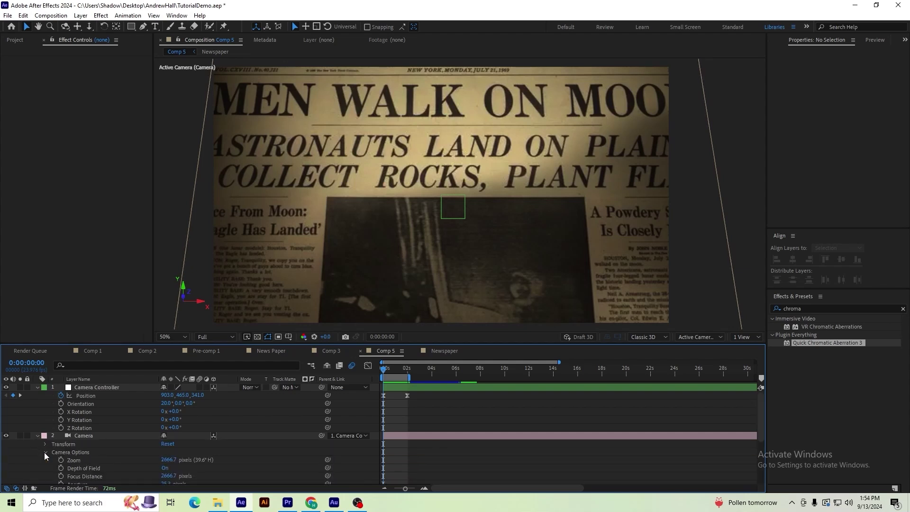
scroll(117, 462, down, 1)
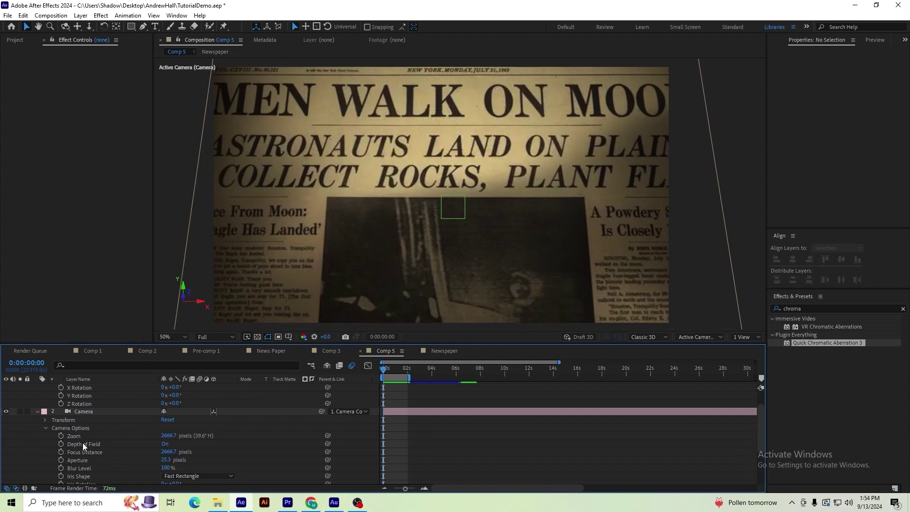
click(83, 443)
click(100, 451)
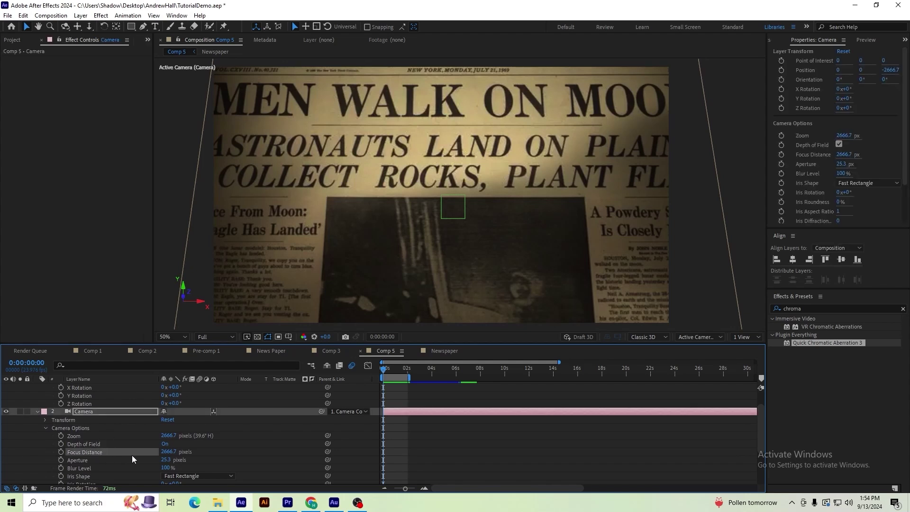
click(169, 451)
text(1000)
key(Return)
Change the Focus Distance to 500 pixels, then scrub it up to about 676
click(168, 452)
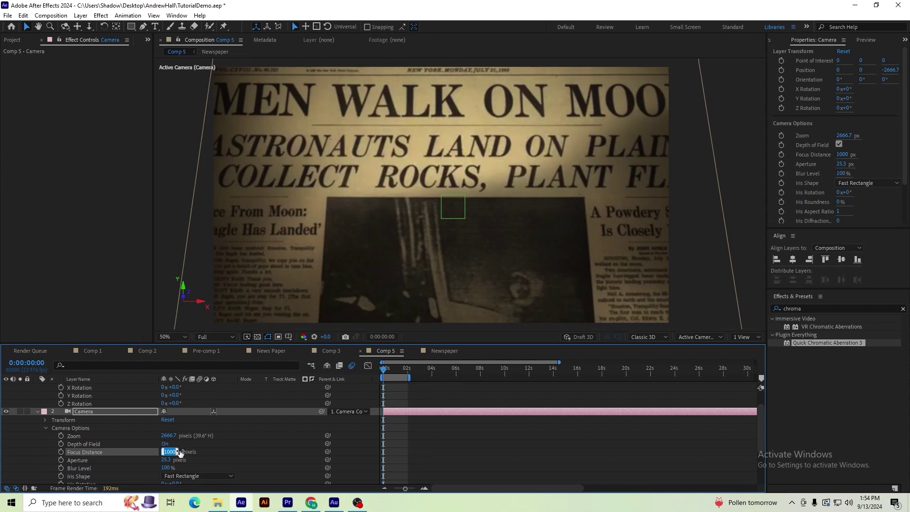
text(500)
key(Return)
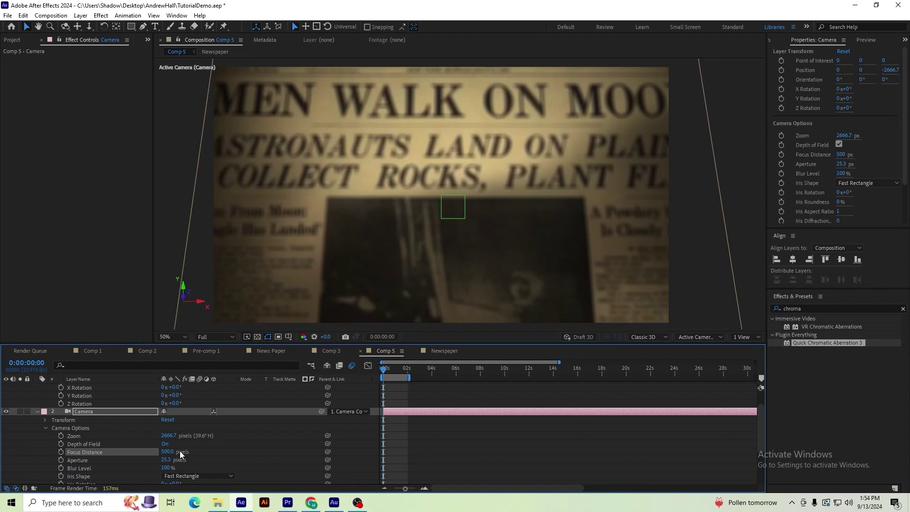
scroll(220, 448, down, 2)
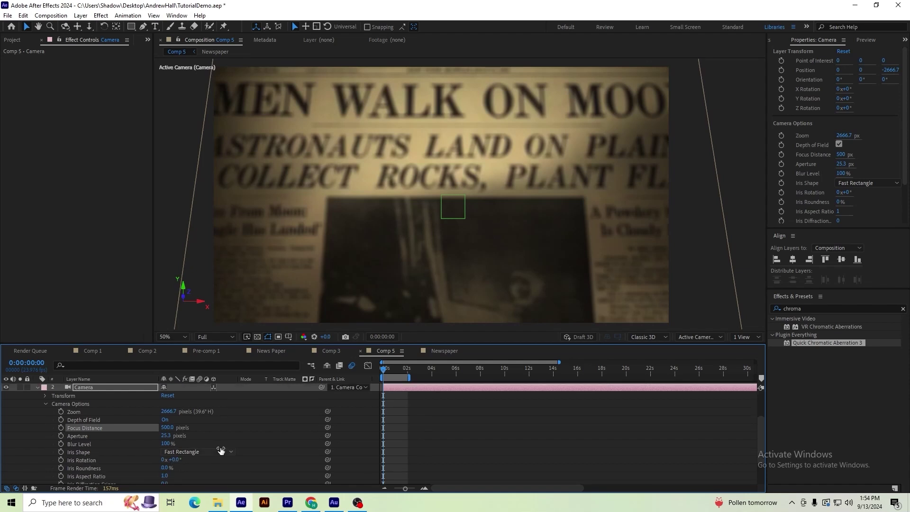
scroll(190, 446, up, 1)
drag(166, 441, 260, 441)
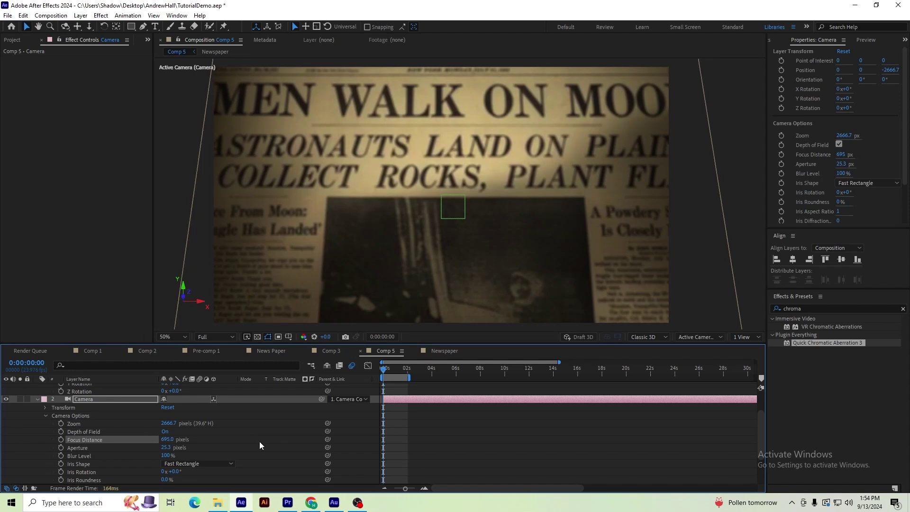
Scrub the Focus Distance up toward 874 pixels until the headline is sharp, then undo the last change
drag(167, 439, 233, 442)
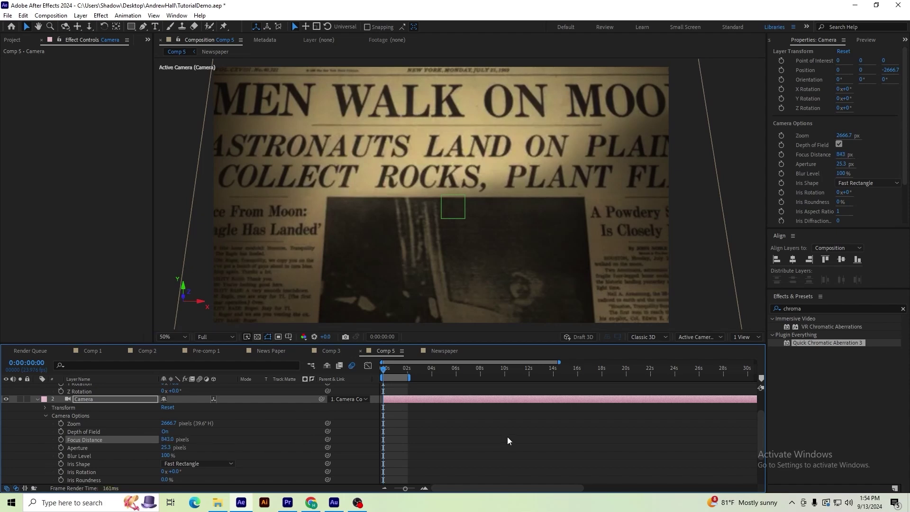
drag(172, 441, 175, 448)
key(ctrl+z)
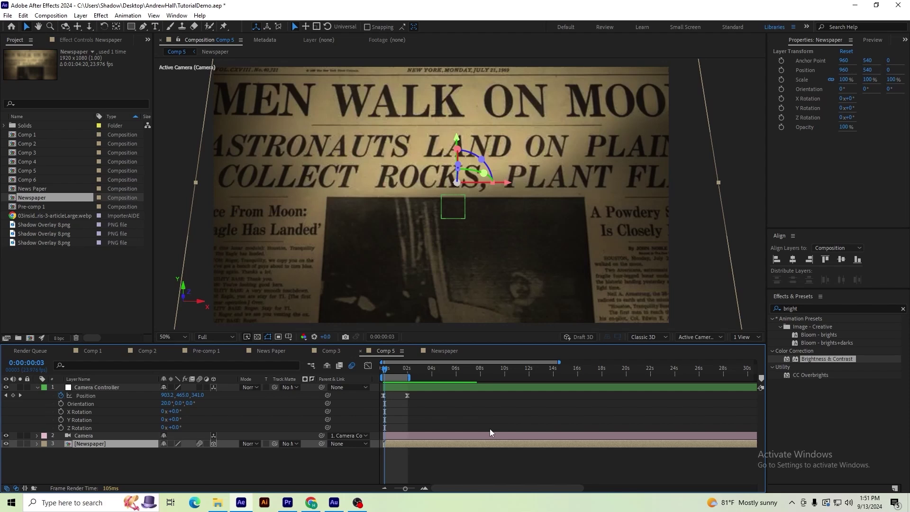
Open the Newspaper precomp to edit its layers
double_click(99, 443)
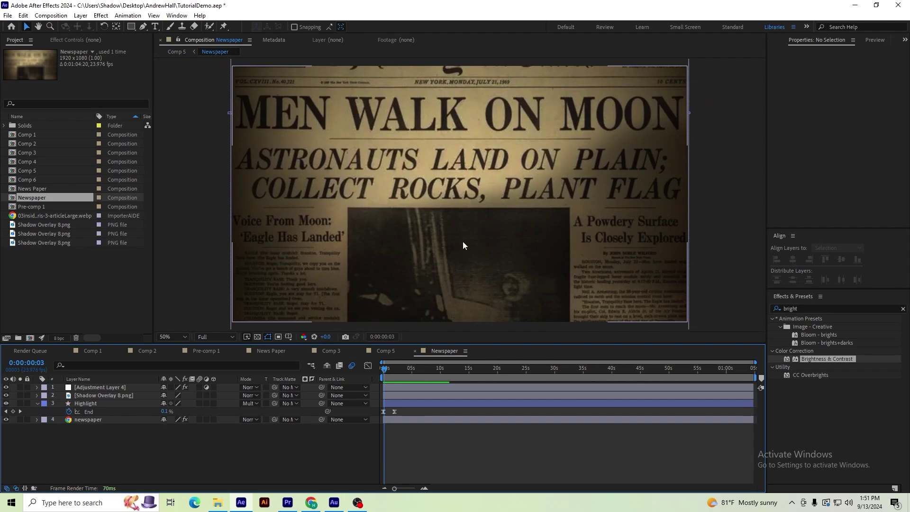
scroll(409, 233, down, 2)
scroll(413, 226, up, 2)
Find 'chroma' in Effects & Presets and apply Quick Chromatic Aberration 3 to the newspaper layer
double_click(808, 308)
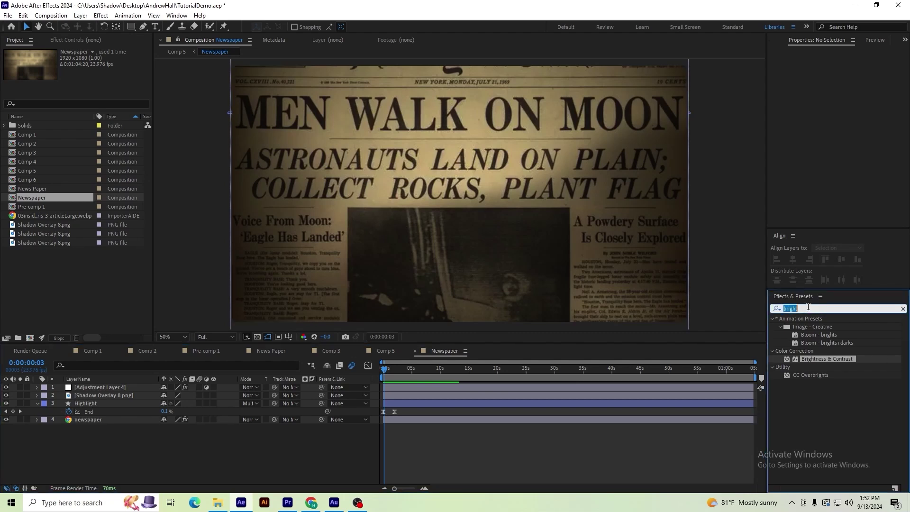
text(chroma)
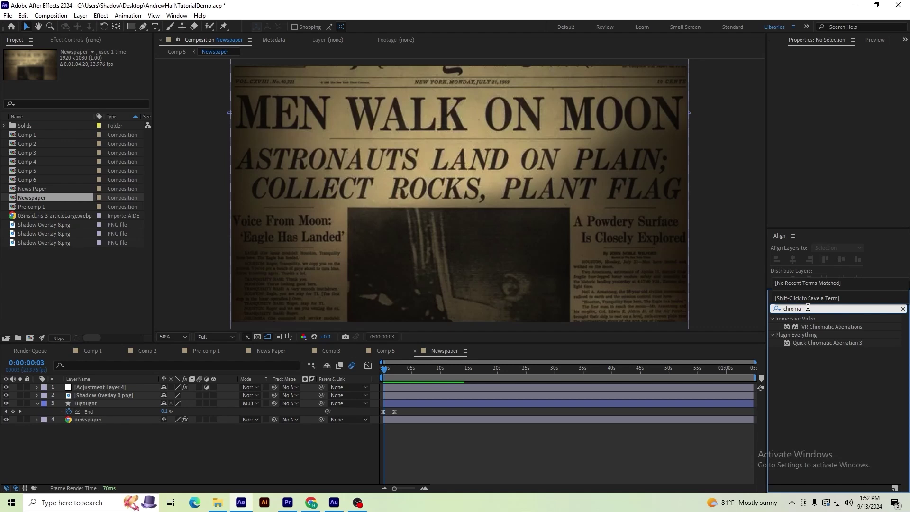
drag(813, 343, 114, 425)
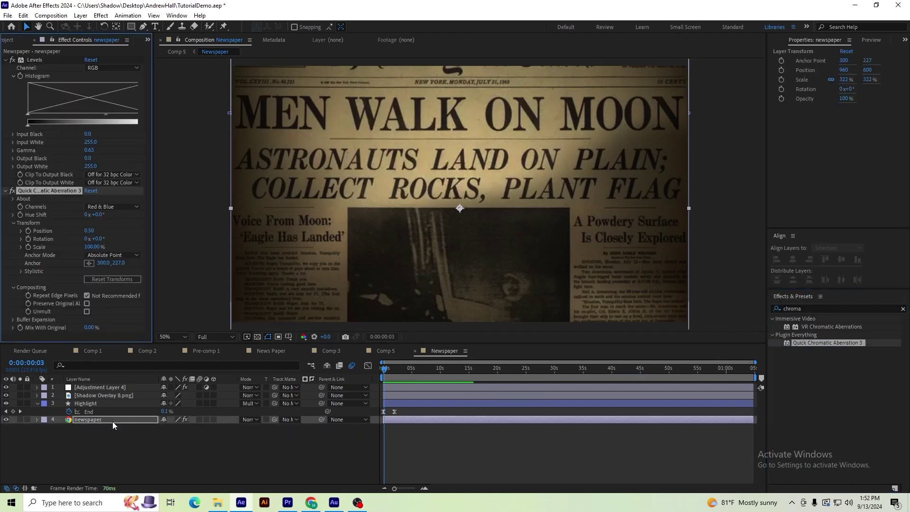
scroll(514, 184, up, 2)
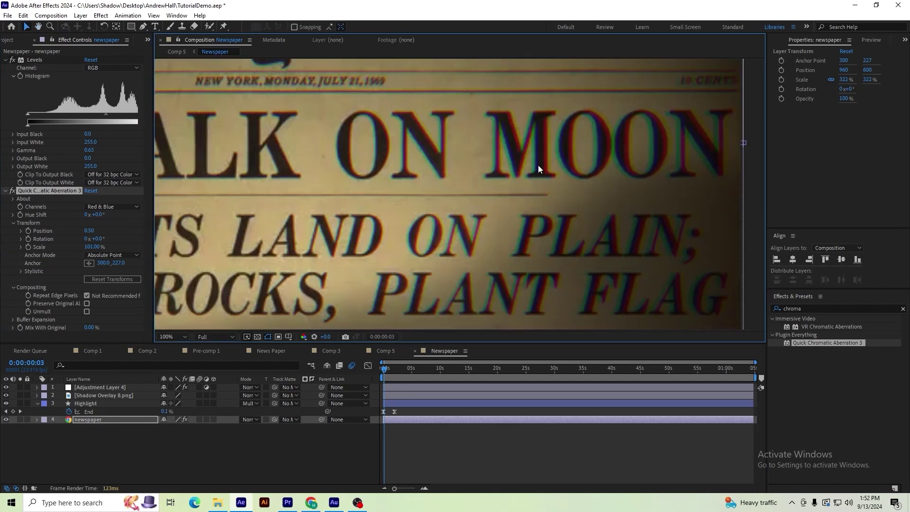
scroll(529, 173, down, 2)
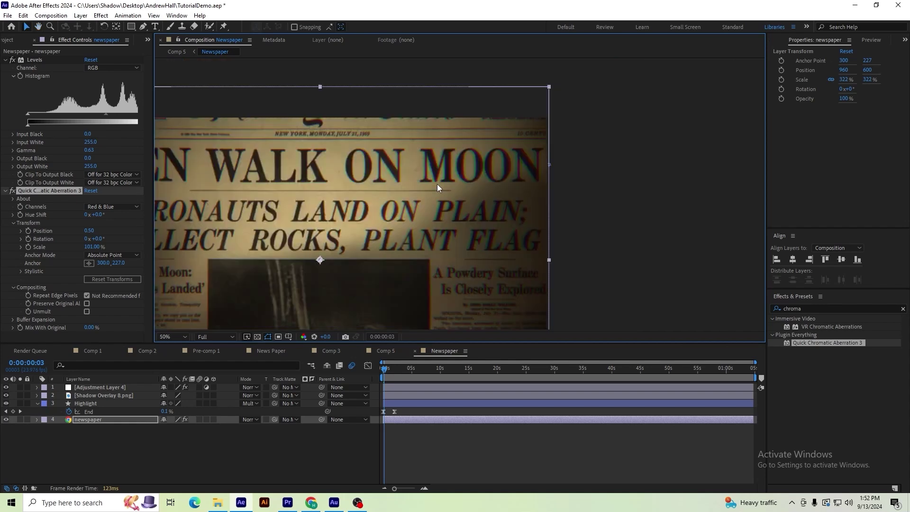
drag(356, 222, 505, 186)
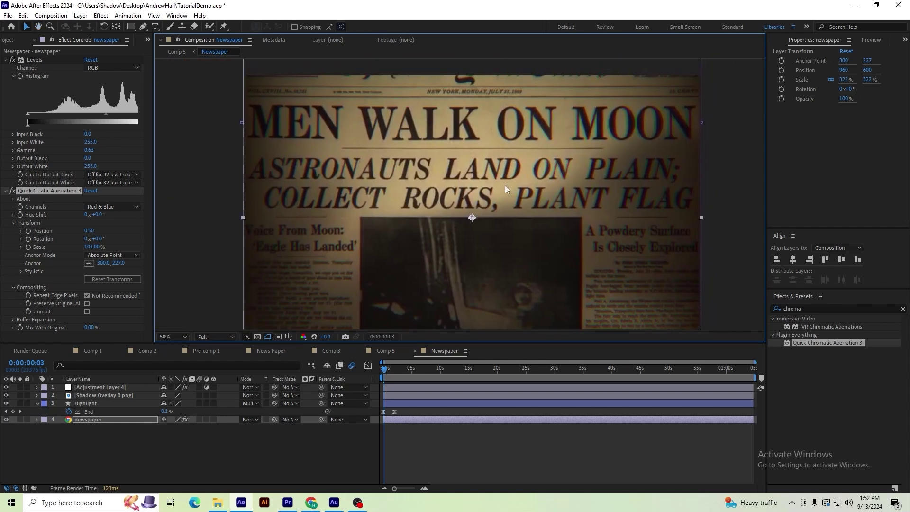